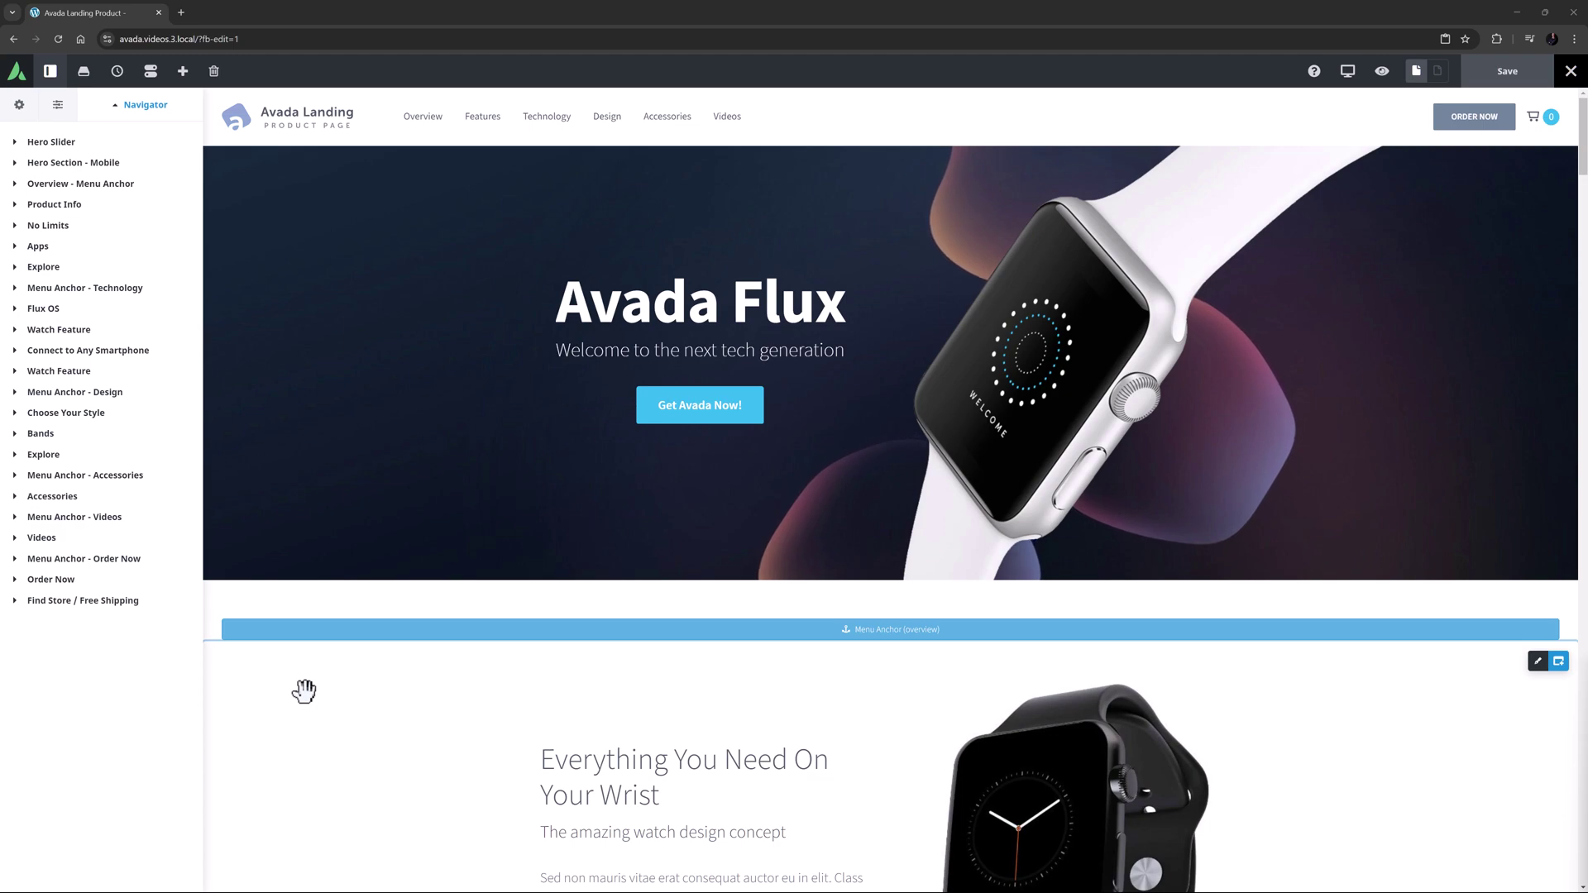
Delete the black watch image beside the overview text and add a Lightbox element in its column
scroll(463, 639, down, 5)
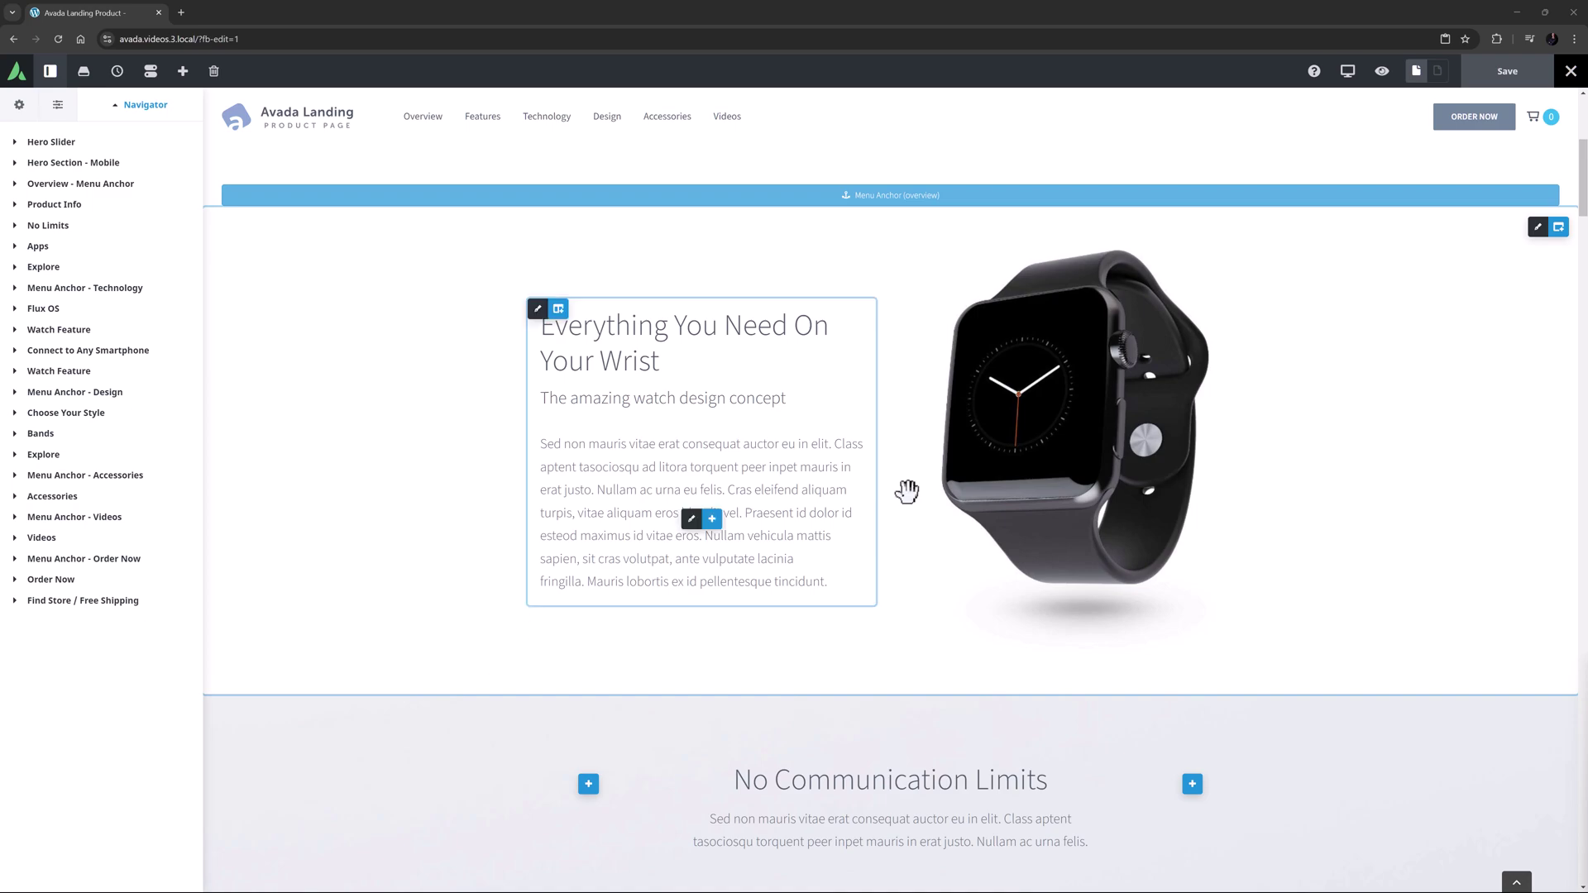
click(1131, 453)
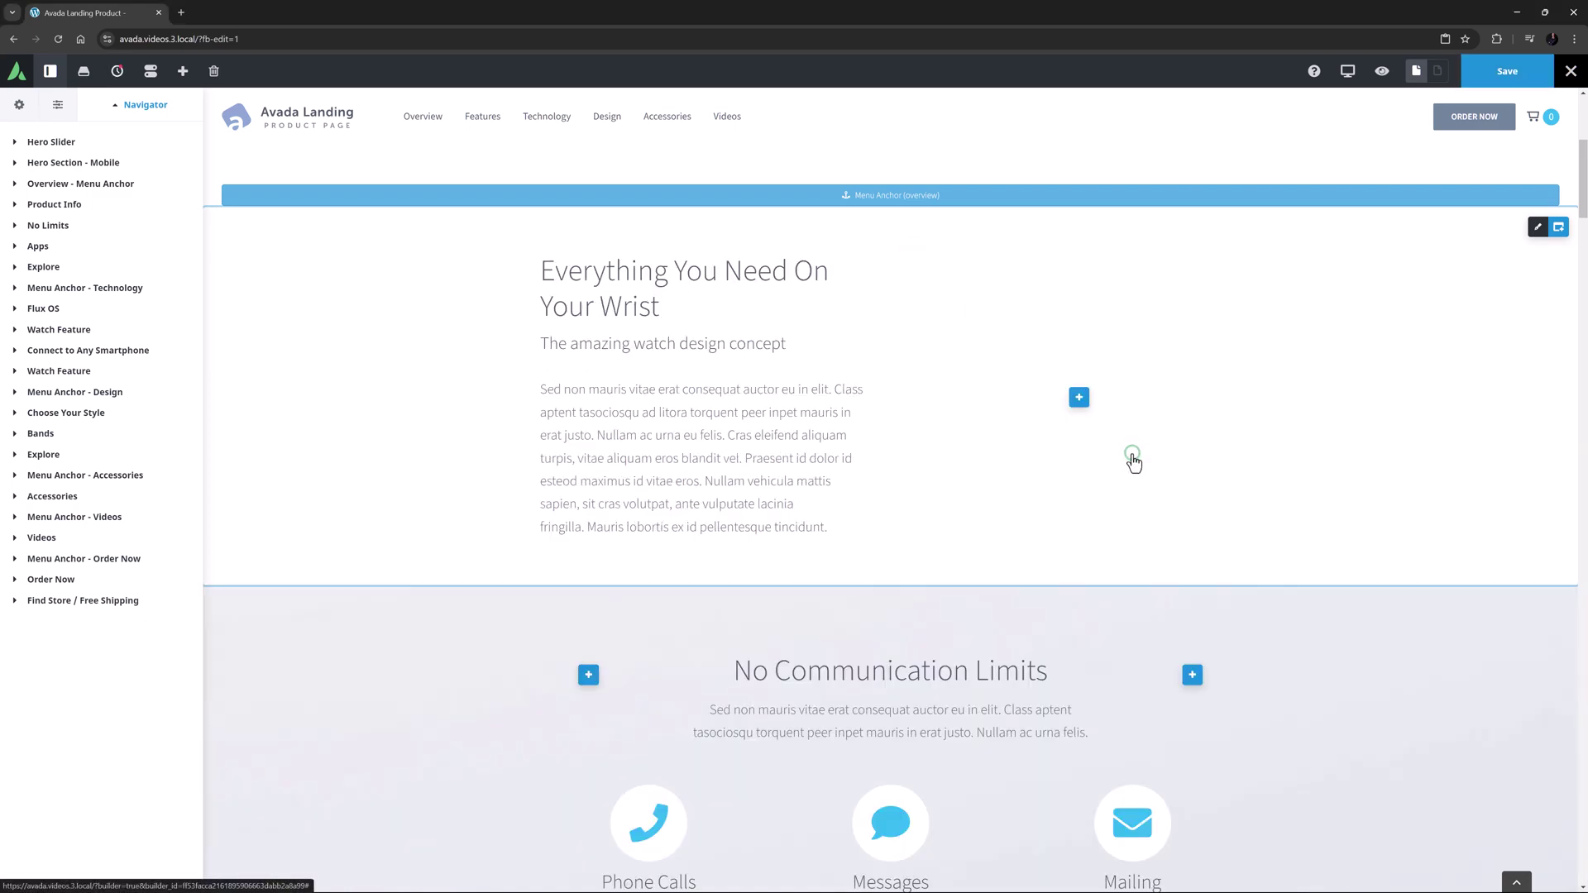
click(1082, 403)
click(1316, 303)
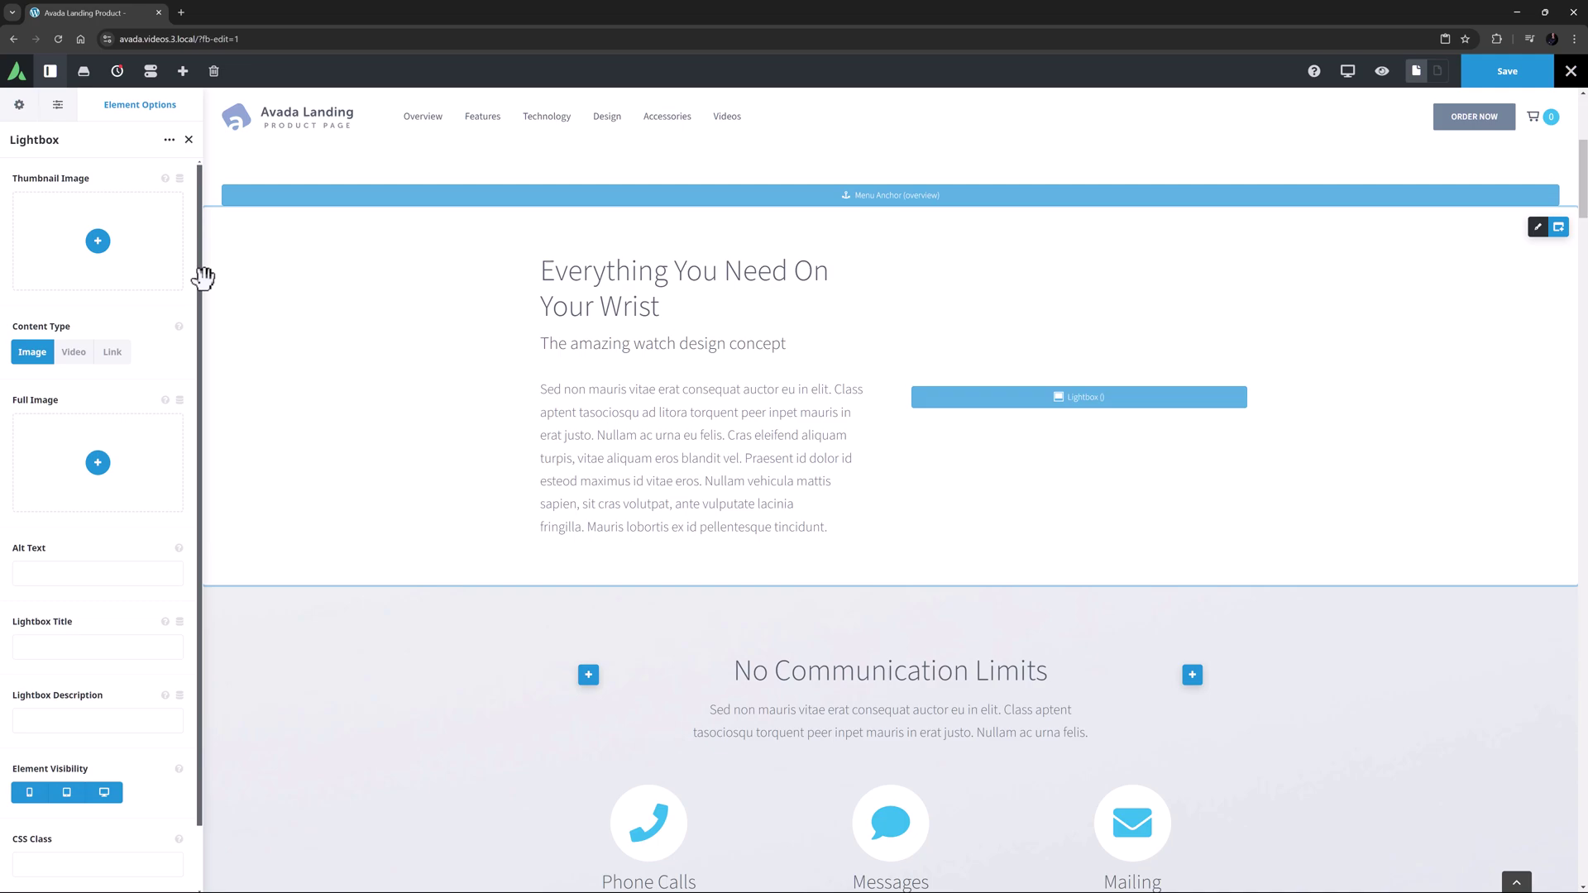
Set the black watch photo as the Lightbox thumbnail image
click(98, 245)
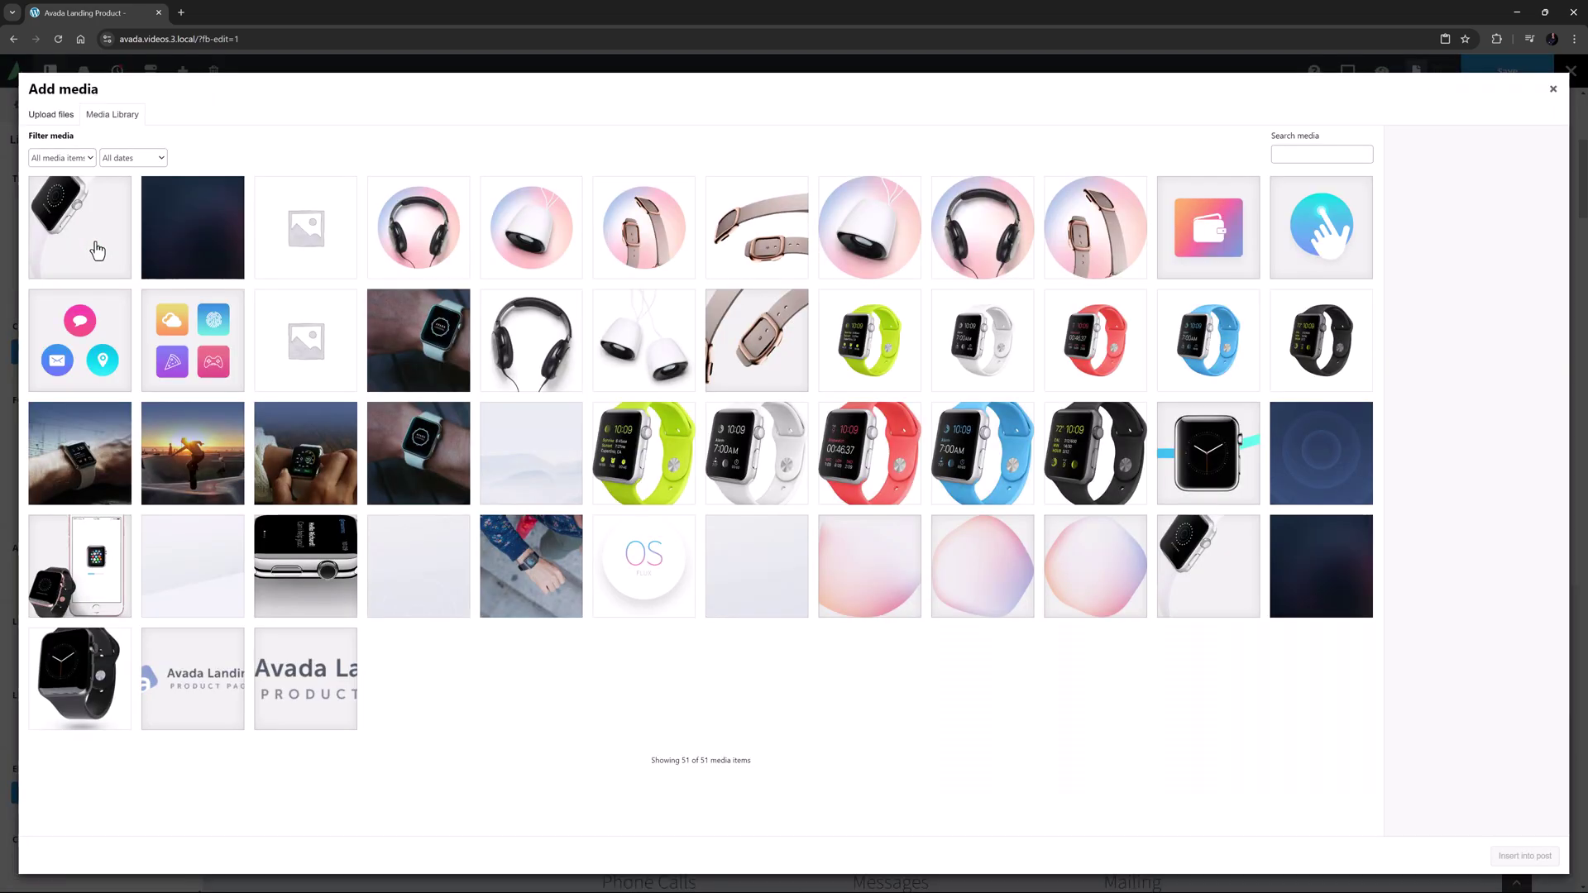
click(70, 680)
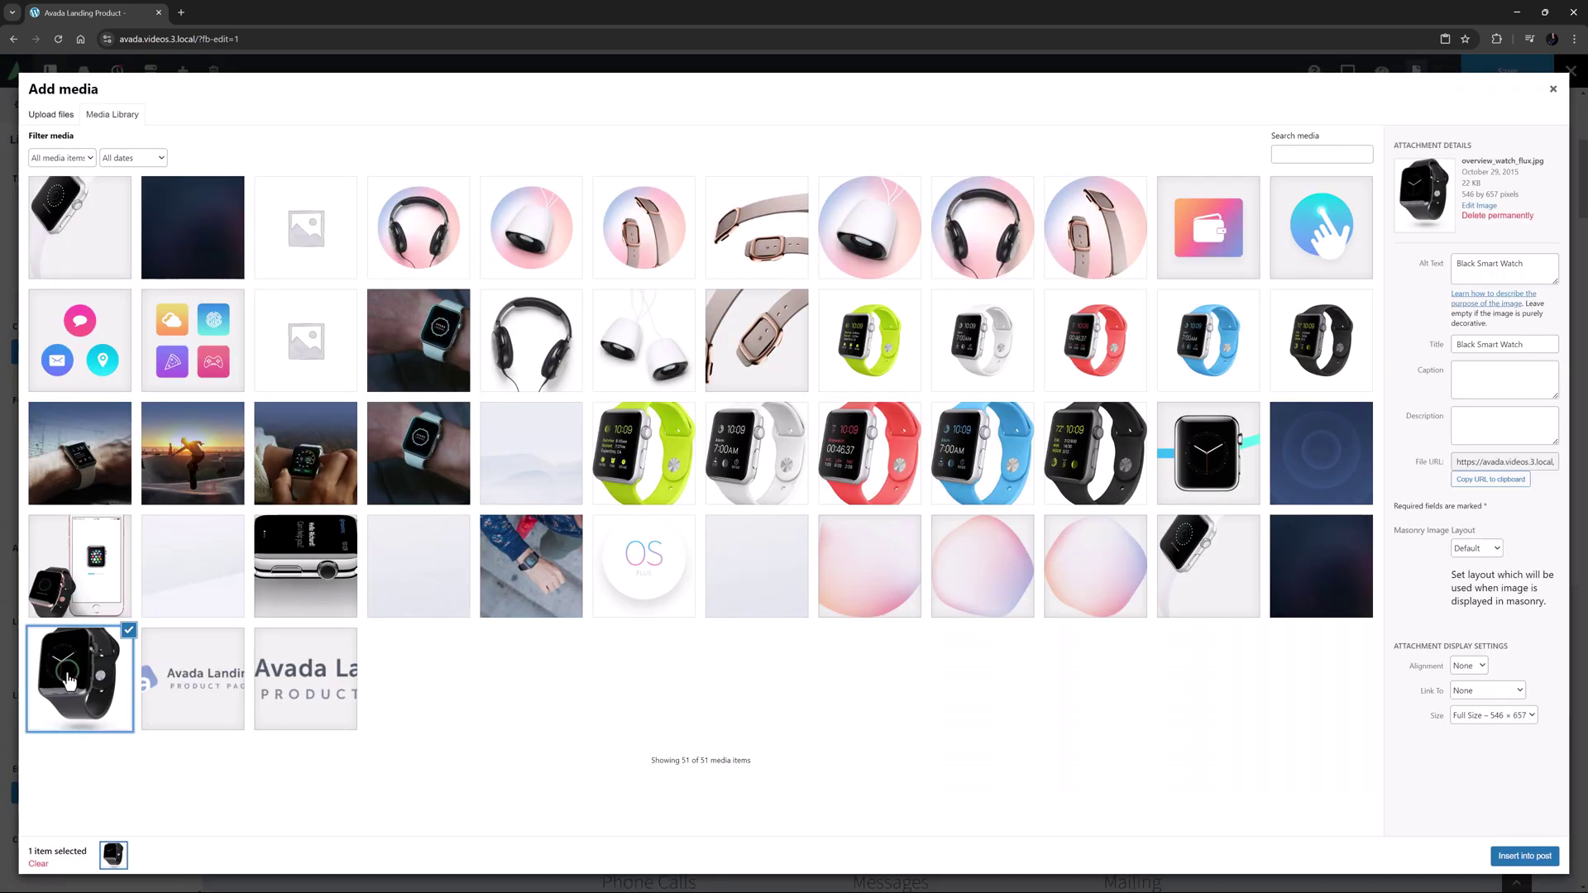
click(1503, 858)
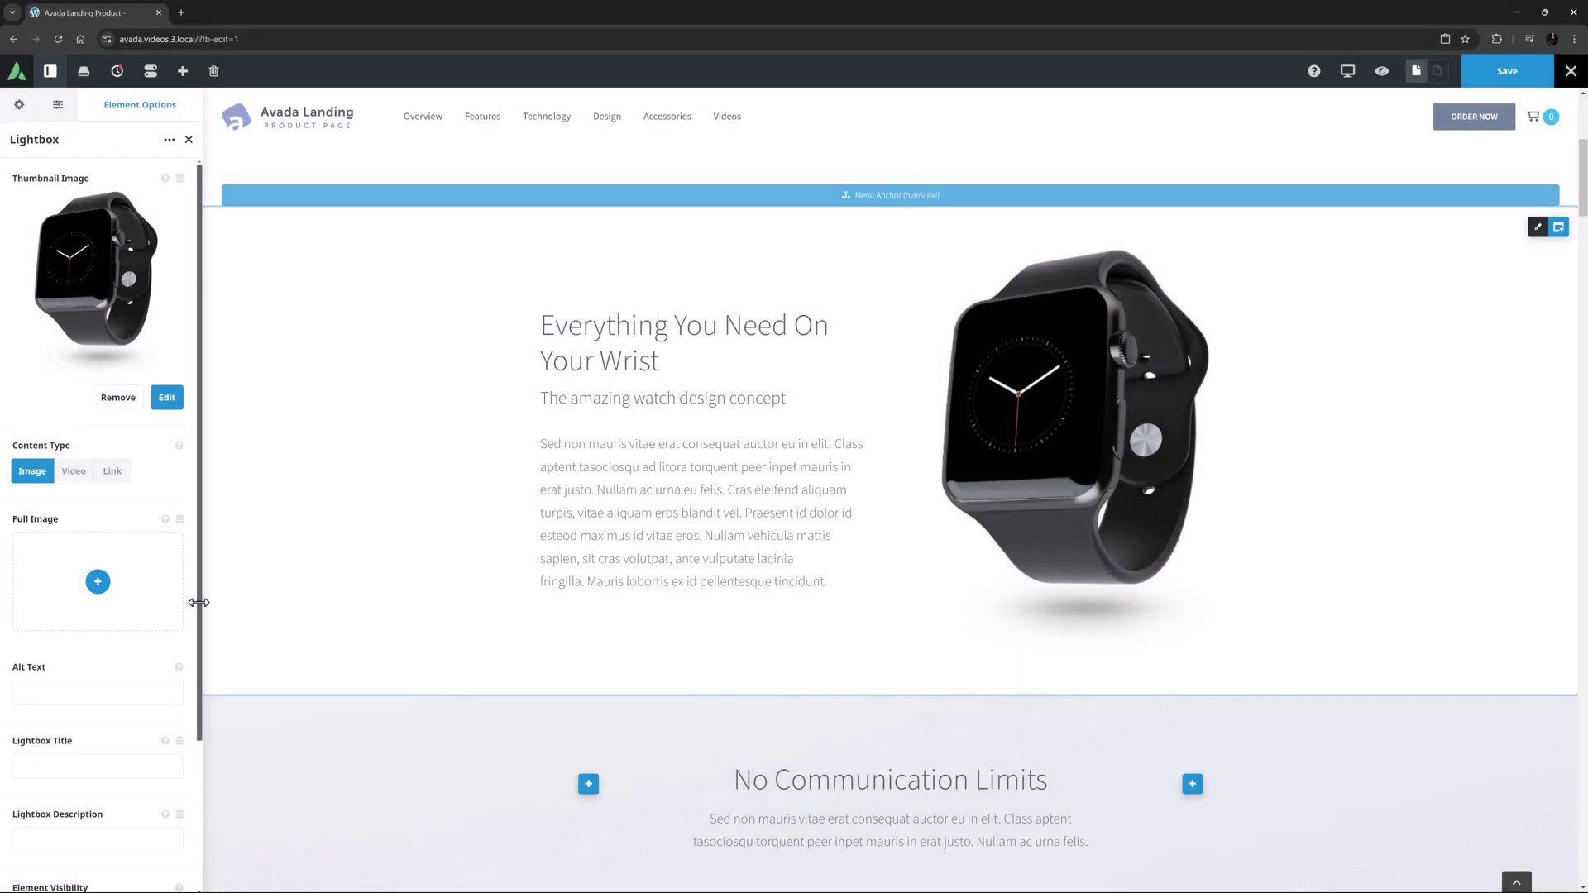
Set the wrist-worn smartwatch photo as the Lightbox full image
click(98, 582)
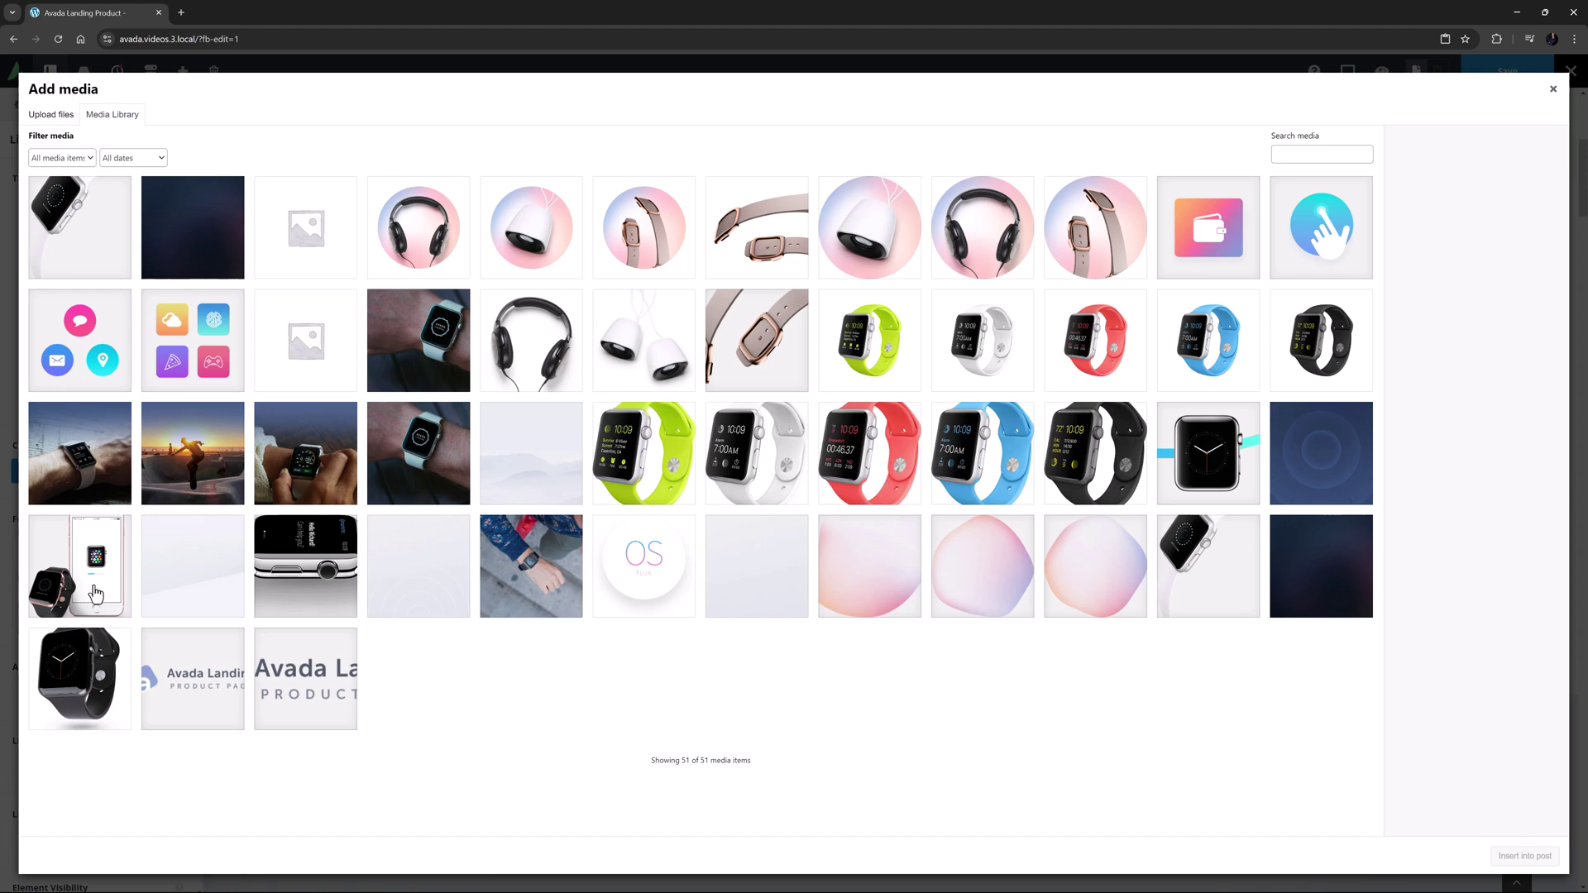
click(112, 472)
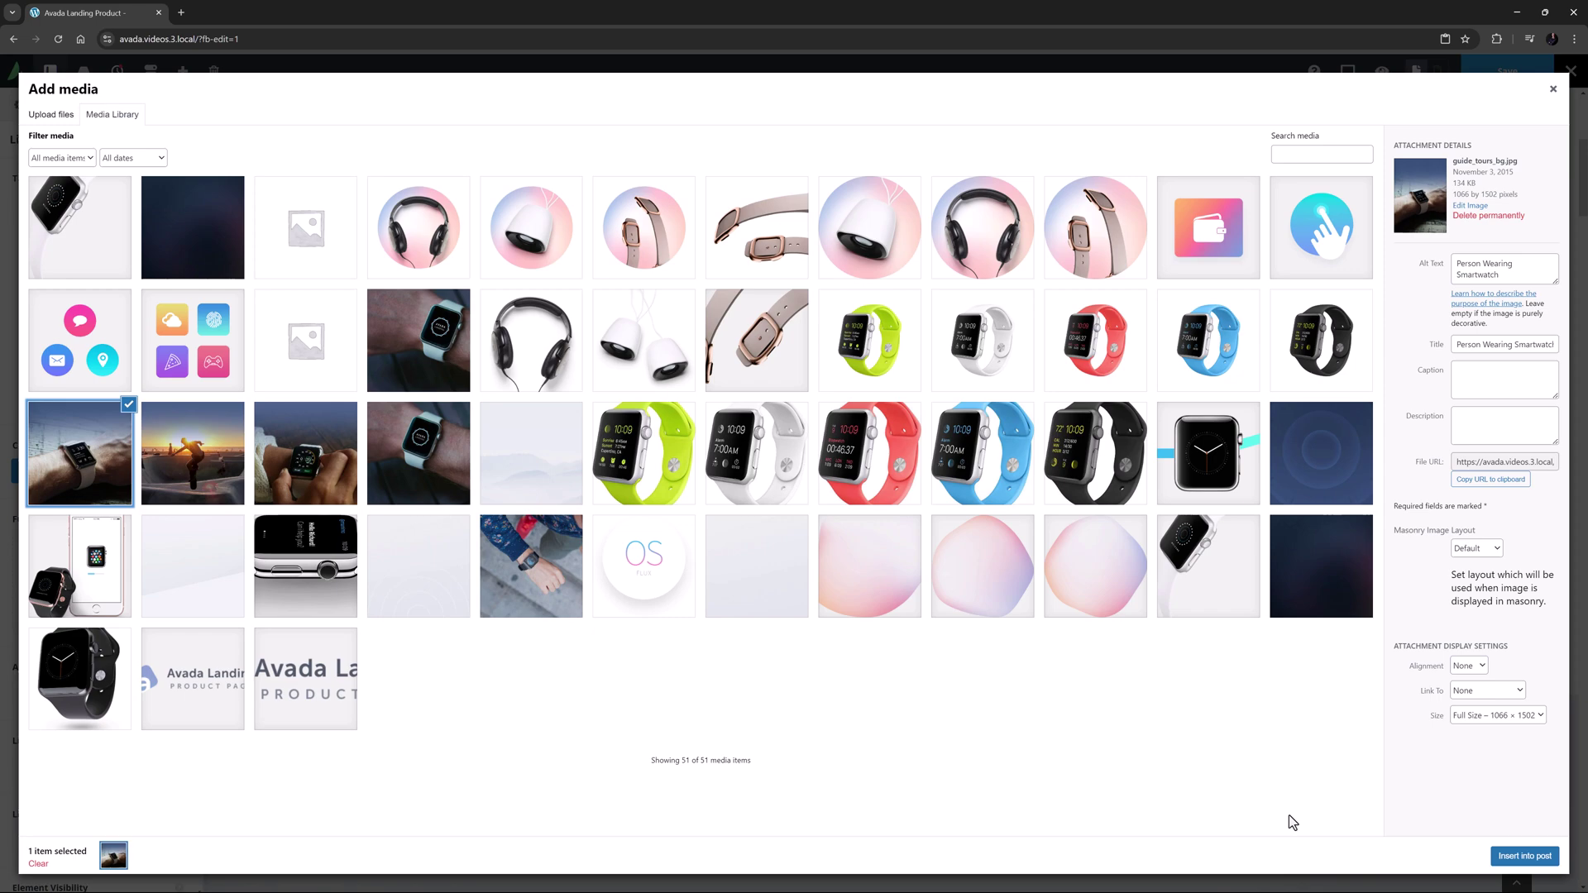
click(1525, 856)
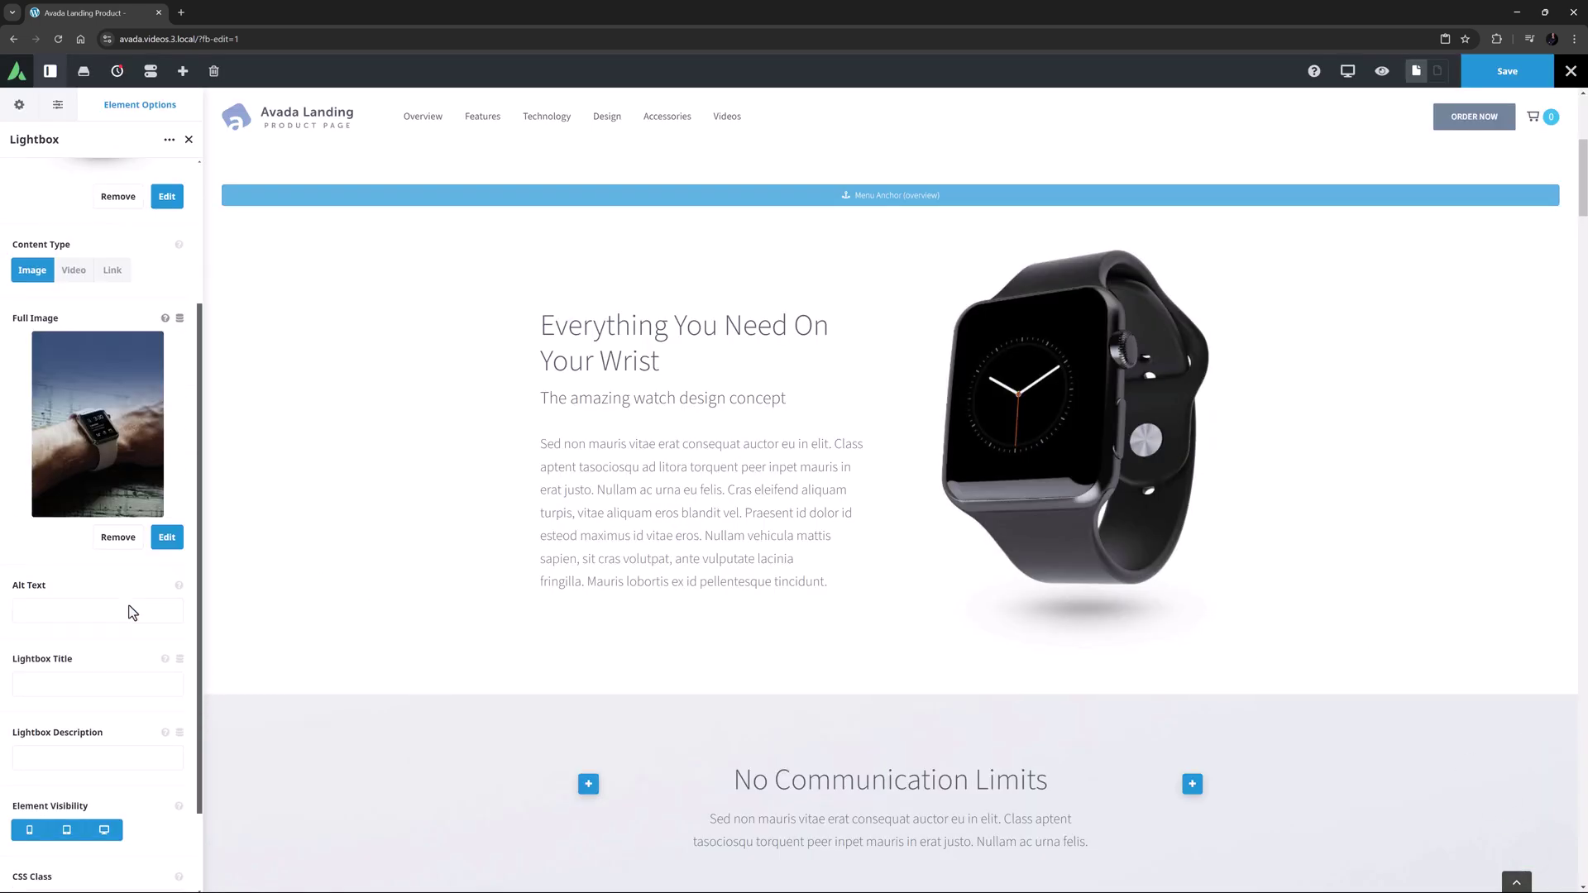
Enter 'Lightbox Title' as the title and 'Lightbox Description' as the description
scroll(124, 605, down, 1)
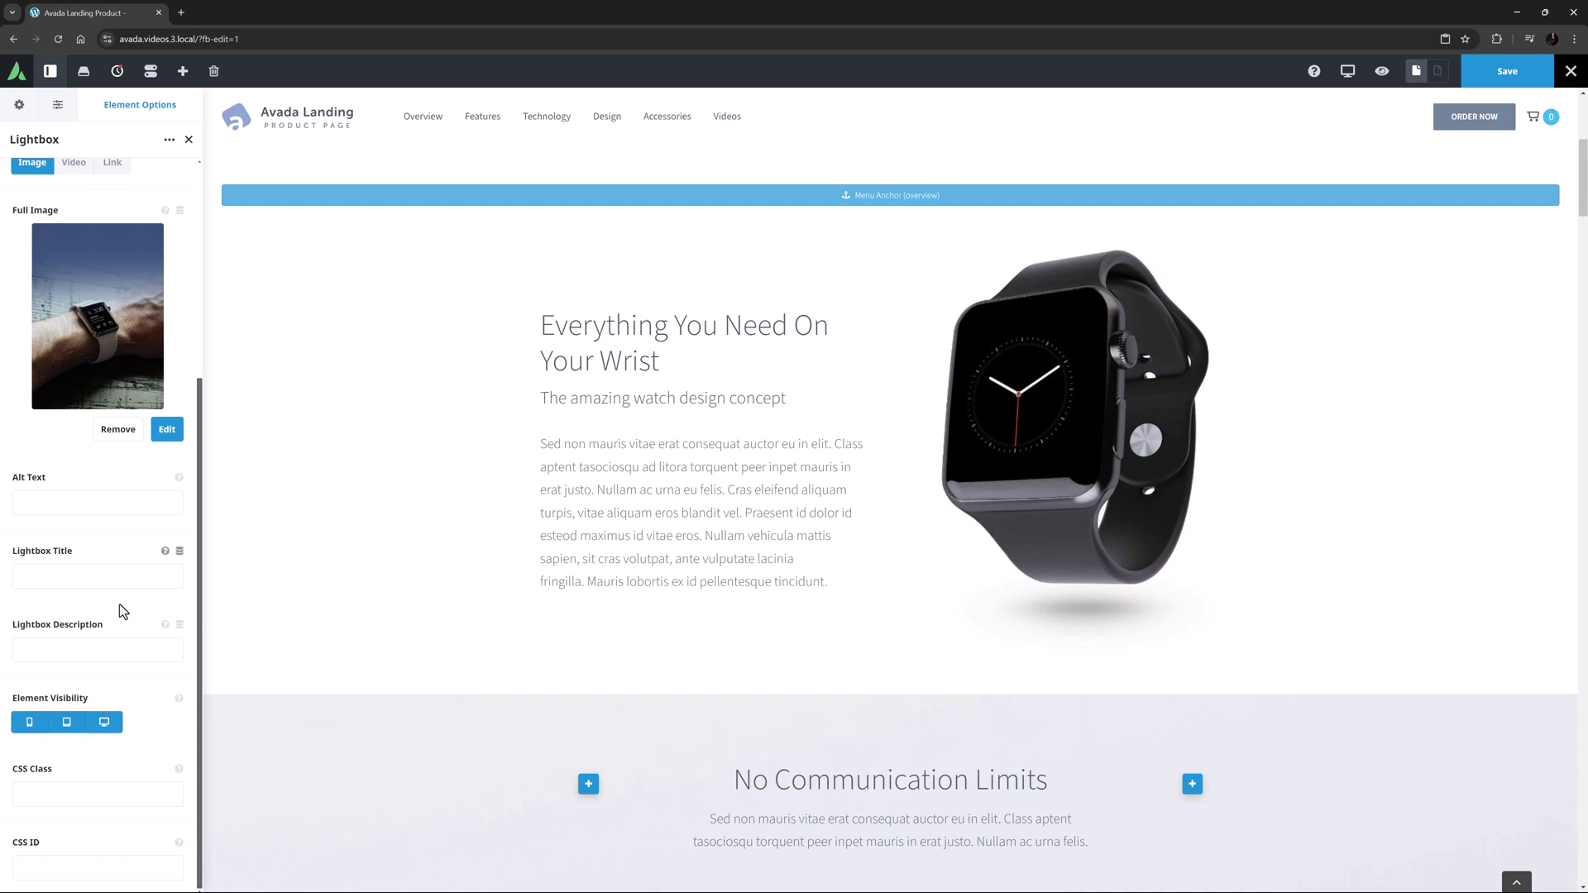
click(60, 572)
text(Lightbox Title)
click(32, 650)
text(Lightbox Description)
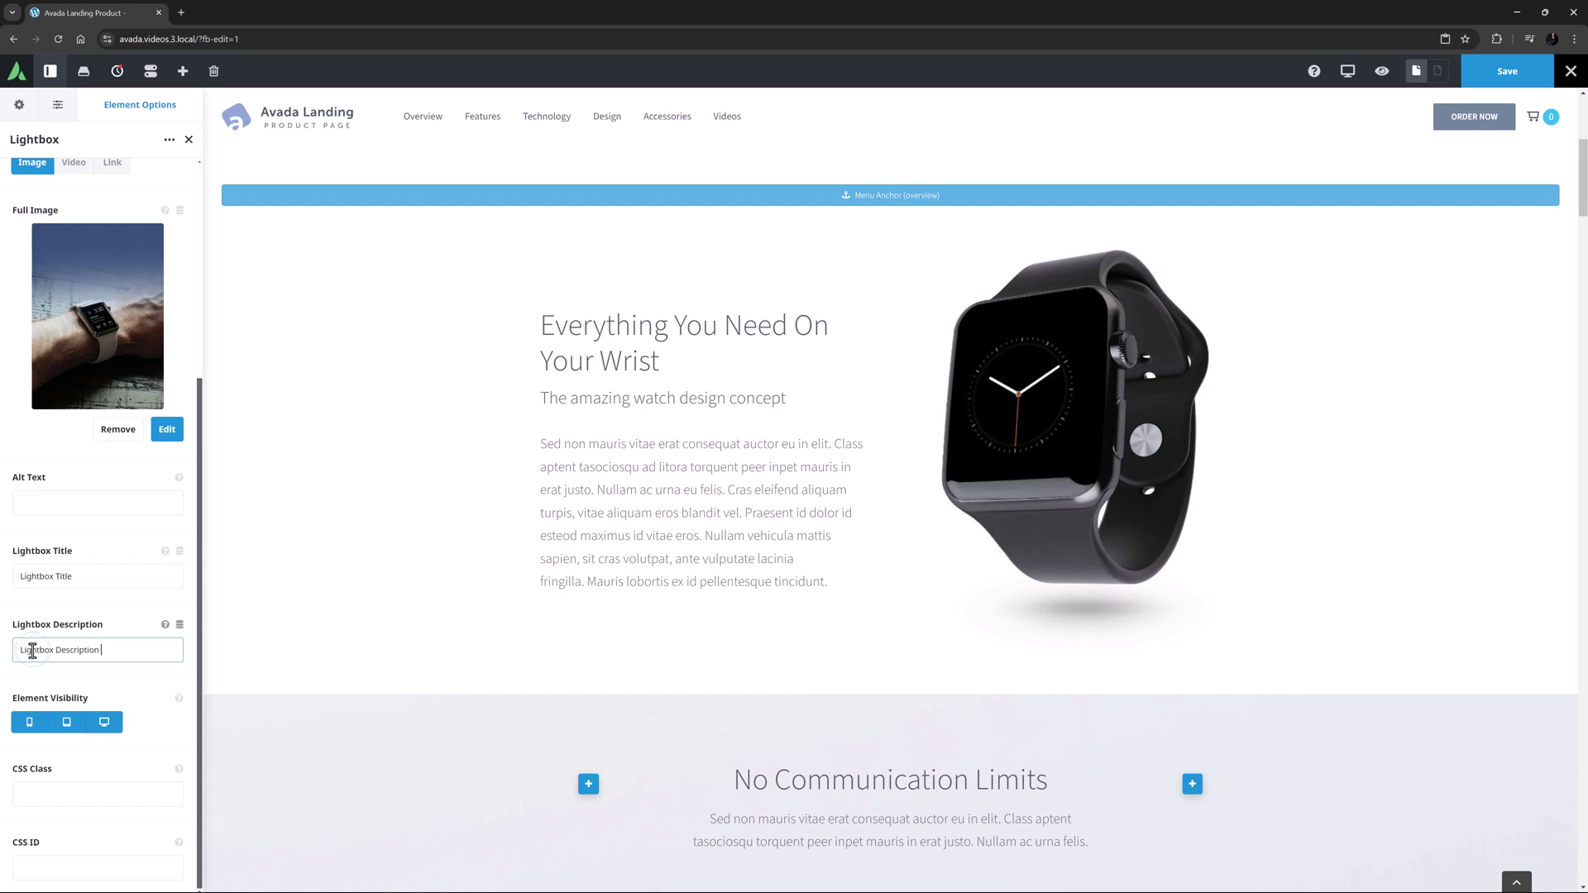
click(77, 539)
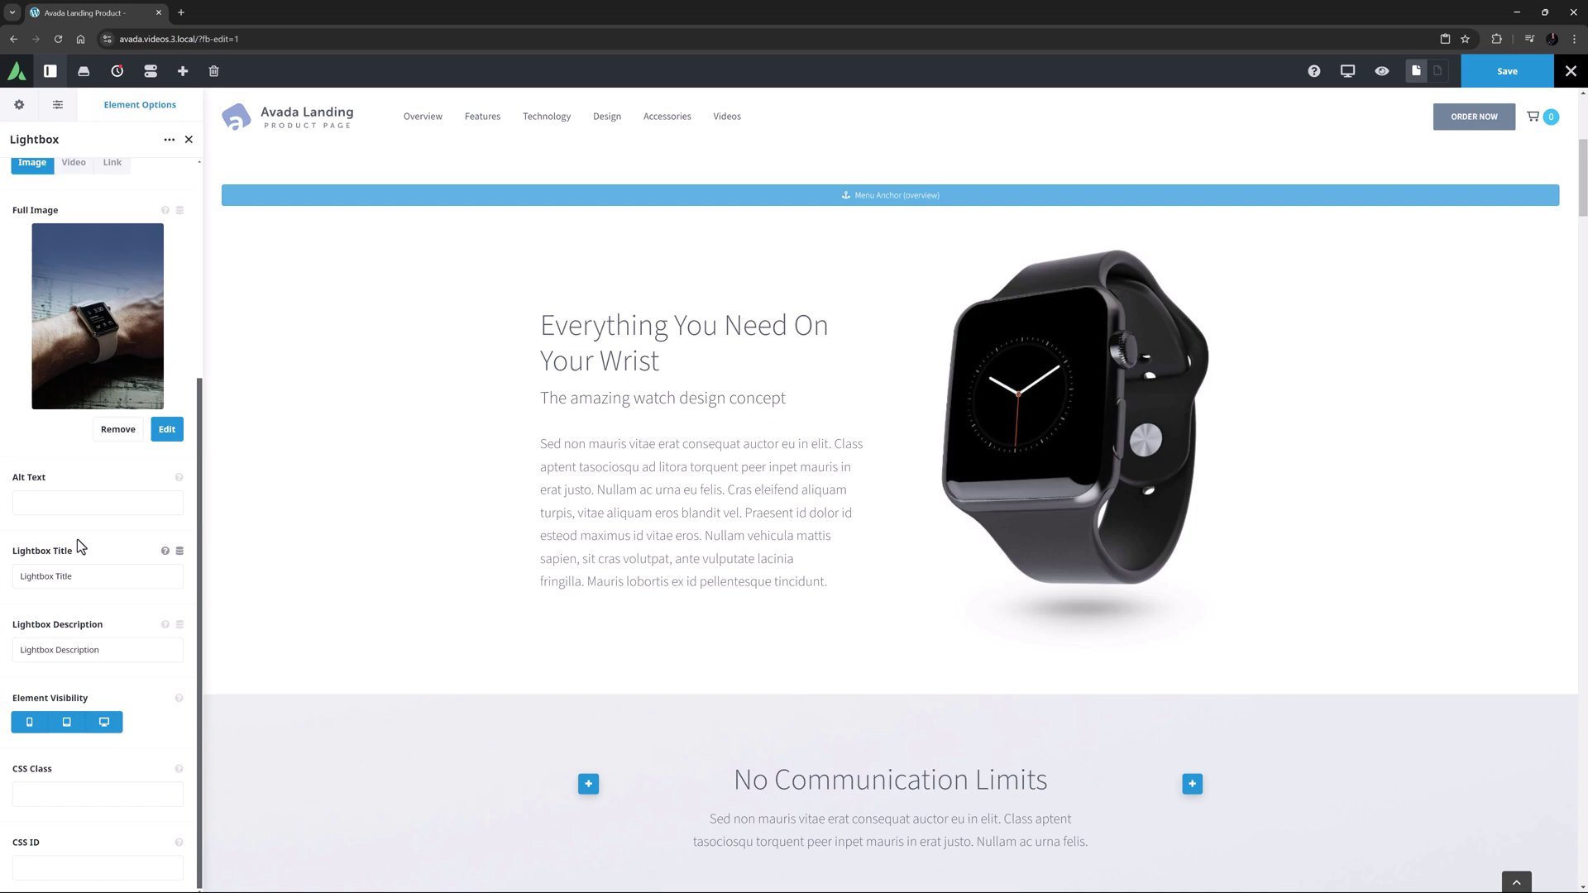
Check the alt text help, then preview the watch lightbox and close it
click(179, 479)
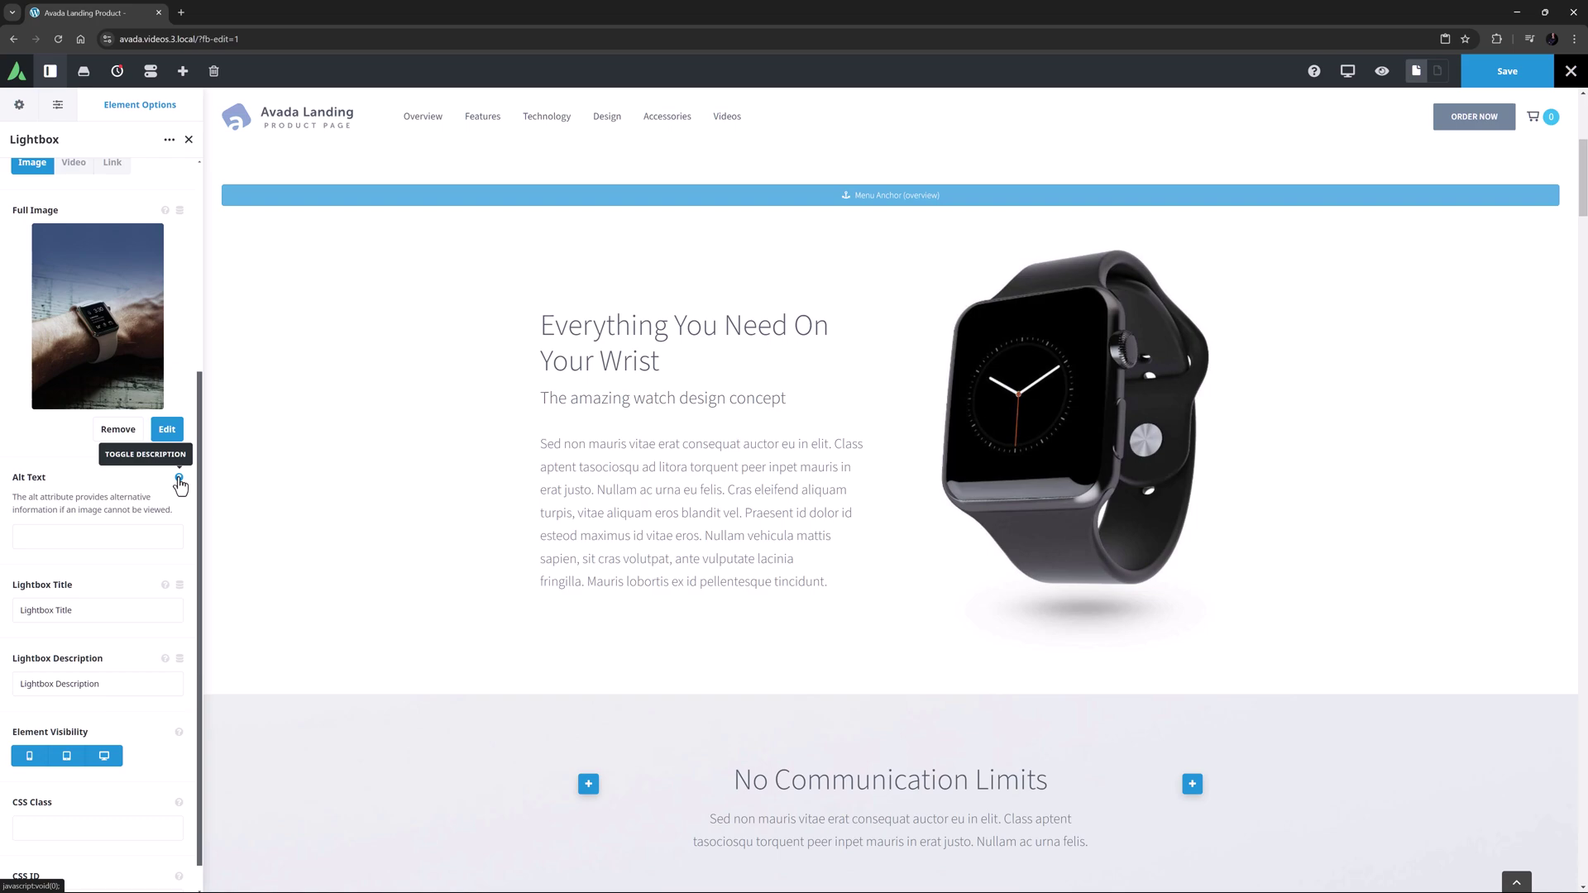
click(178, 480)
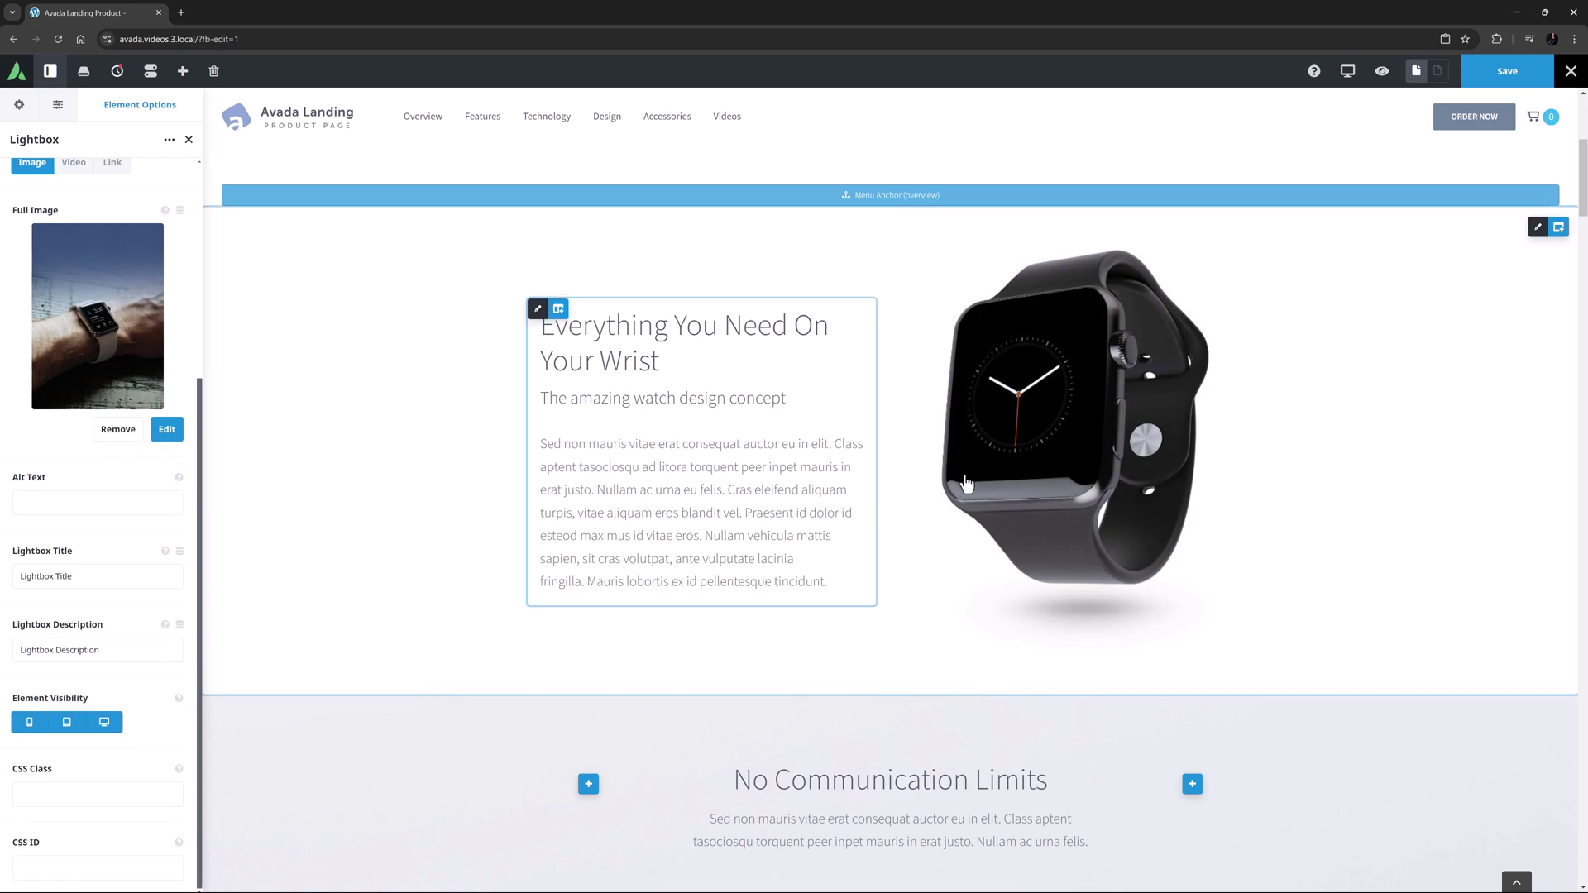
click(1052, 449)
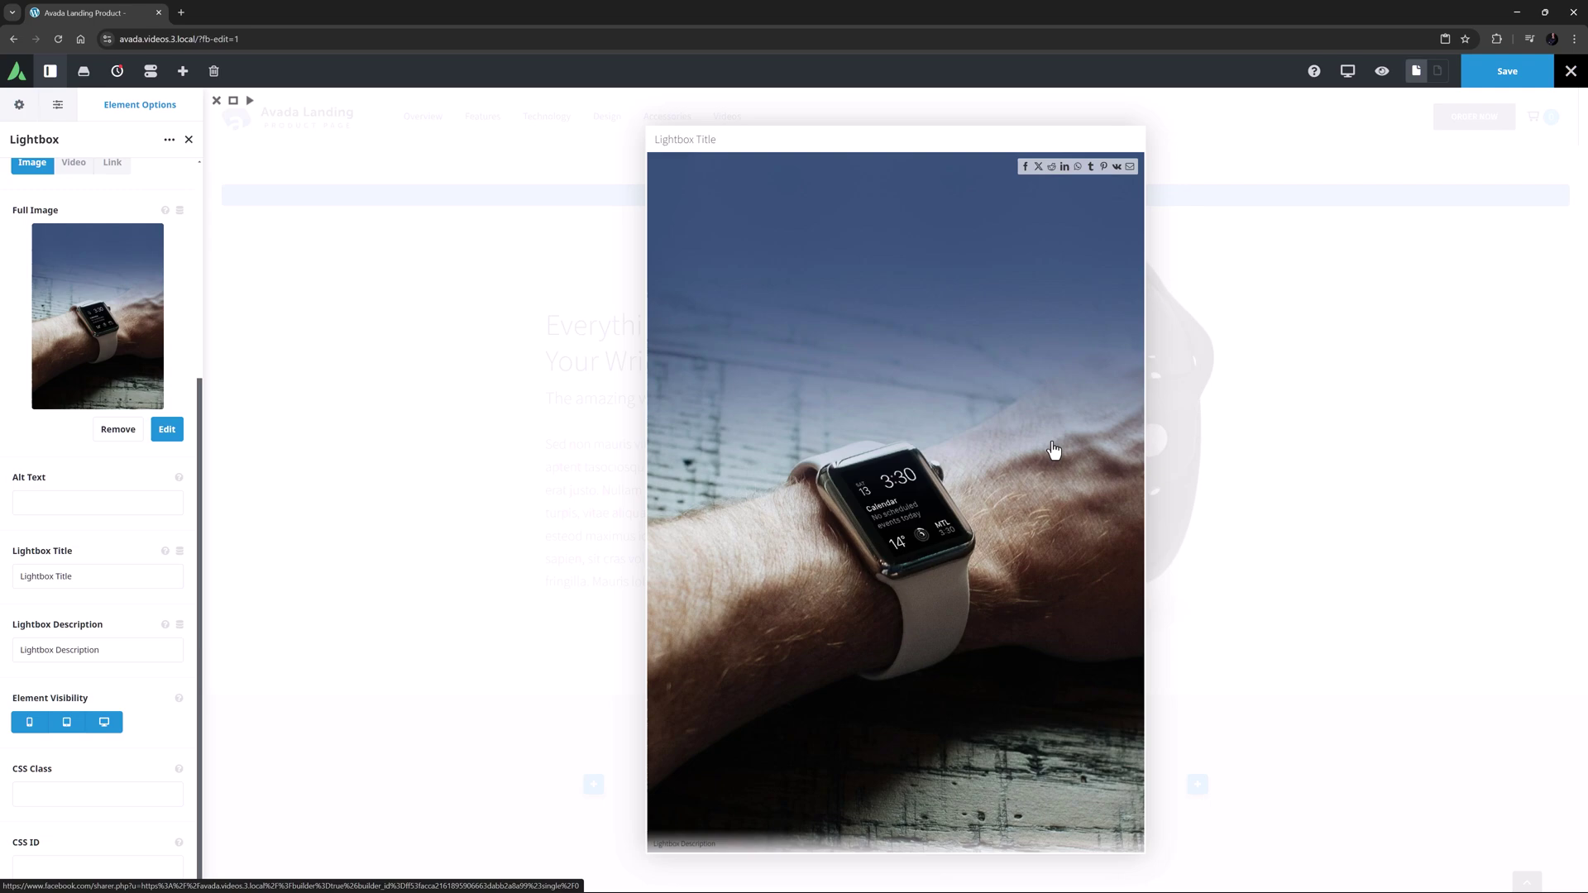
click(501, 445)
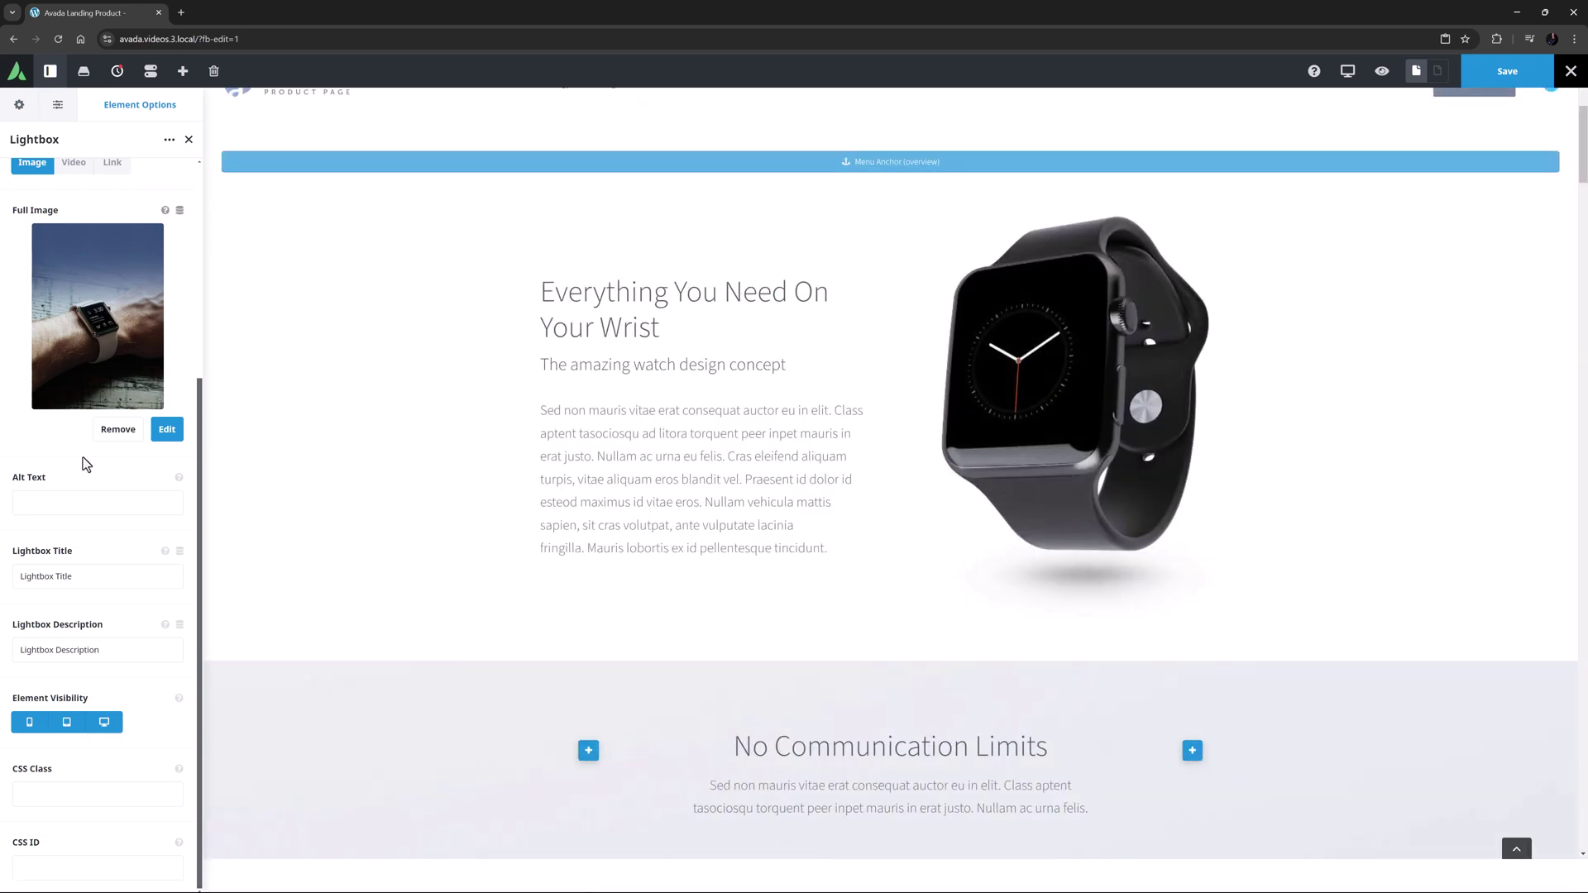
scroll(86, 464, up, 3)
click(73, 416)
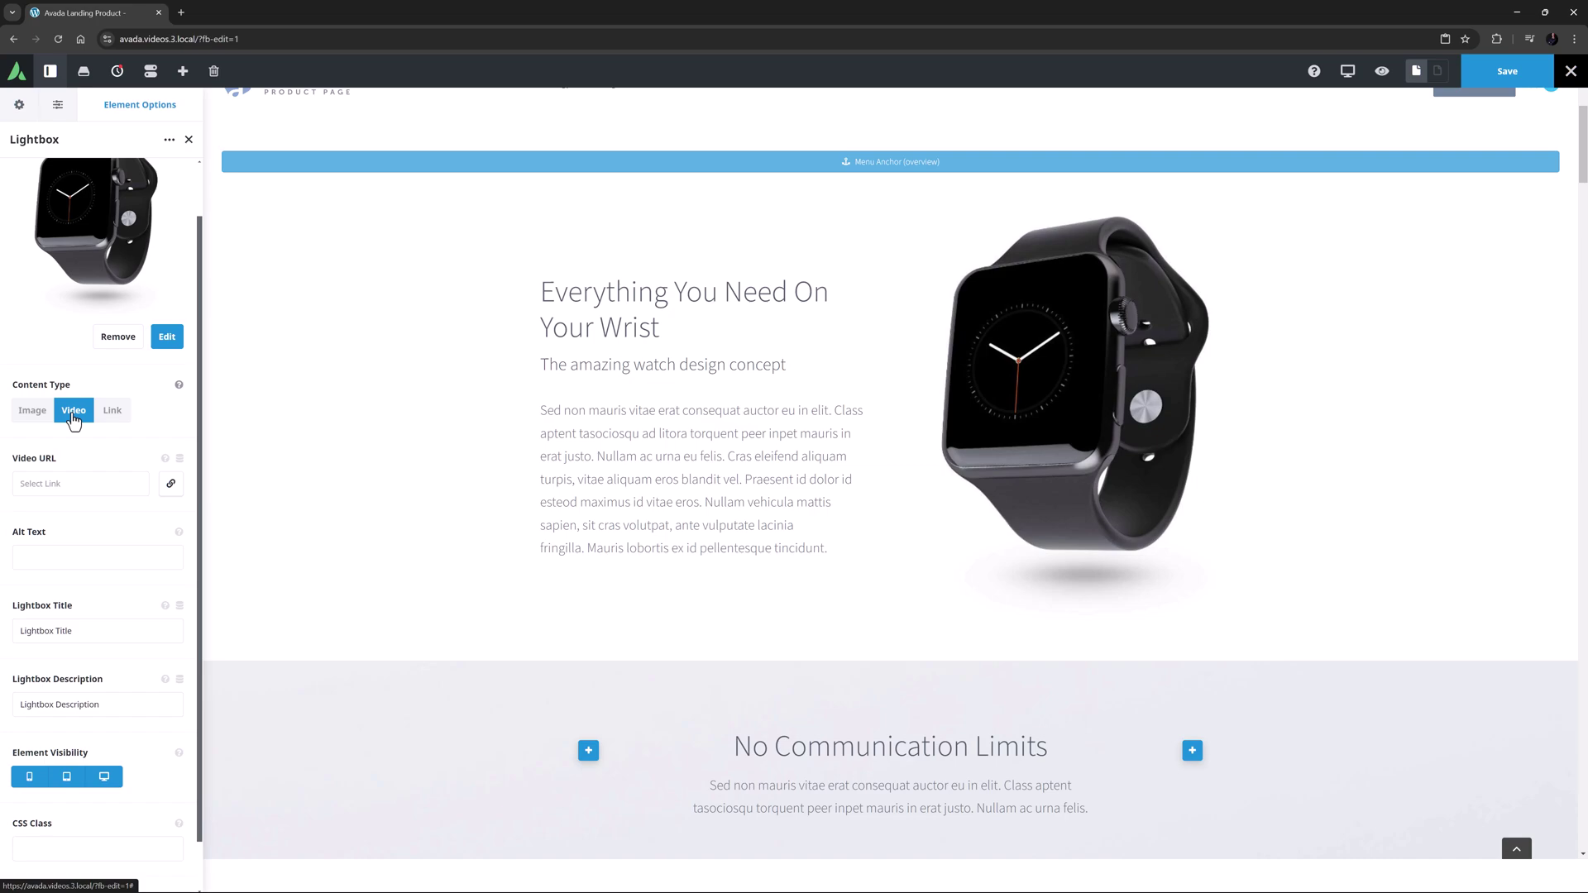
click(62, 482)
text(https://youtu.be/LqtZ40bikIU)
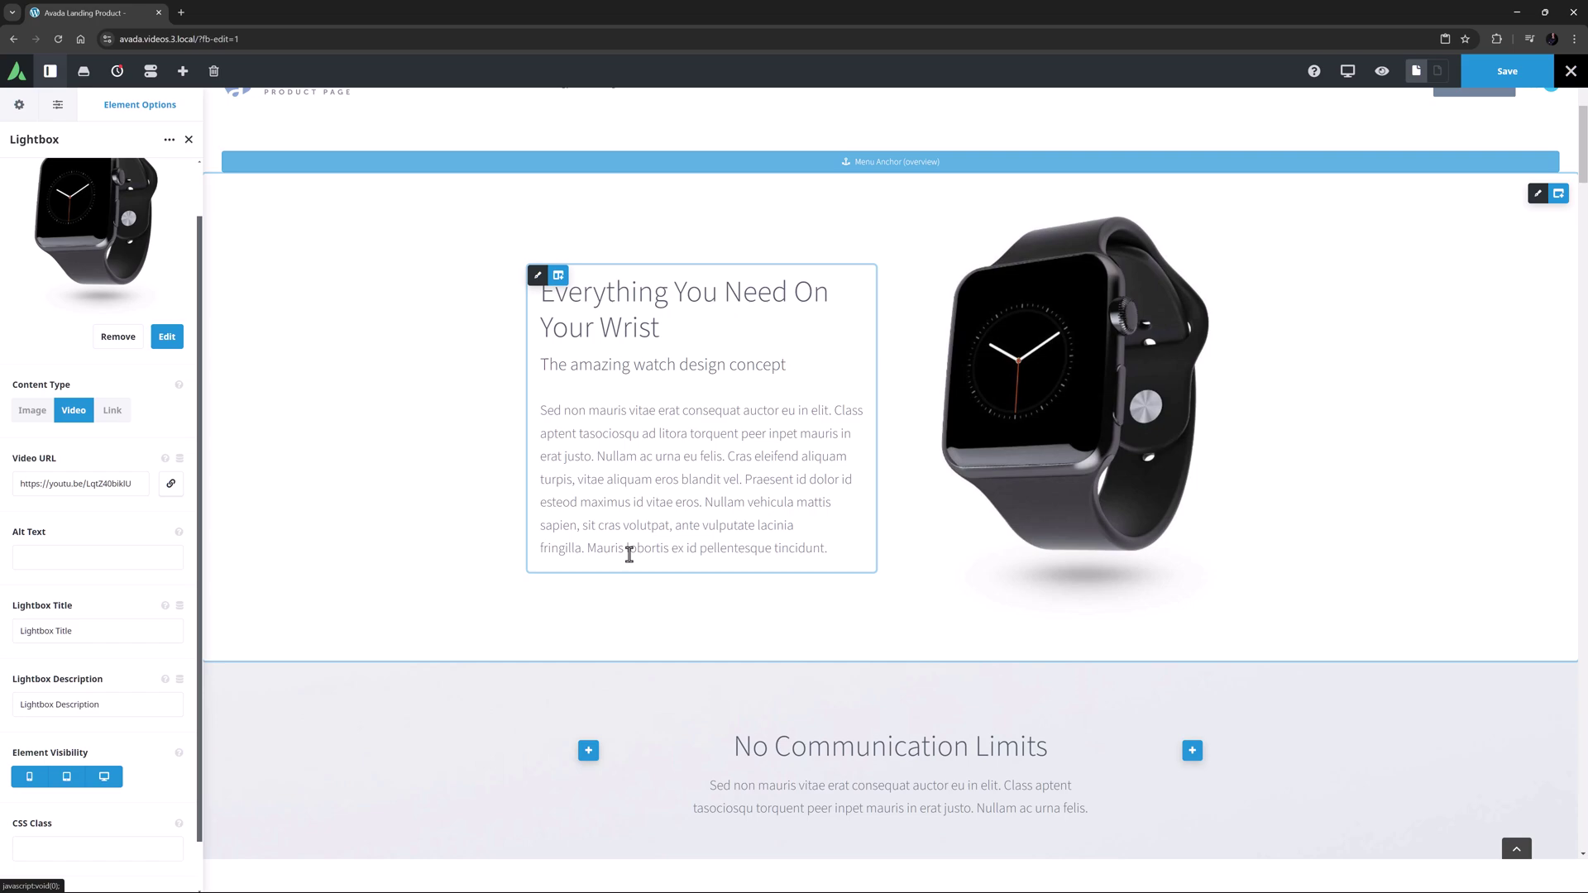
Add 'Click on the Watch to view our Demo Video' below the overview text, in bold
click(837, 554)
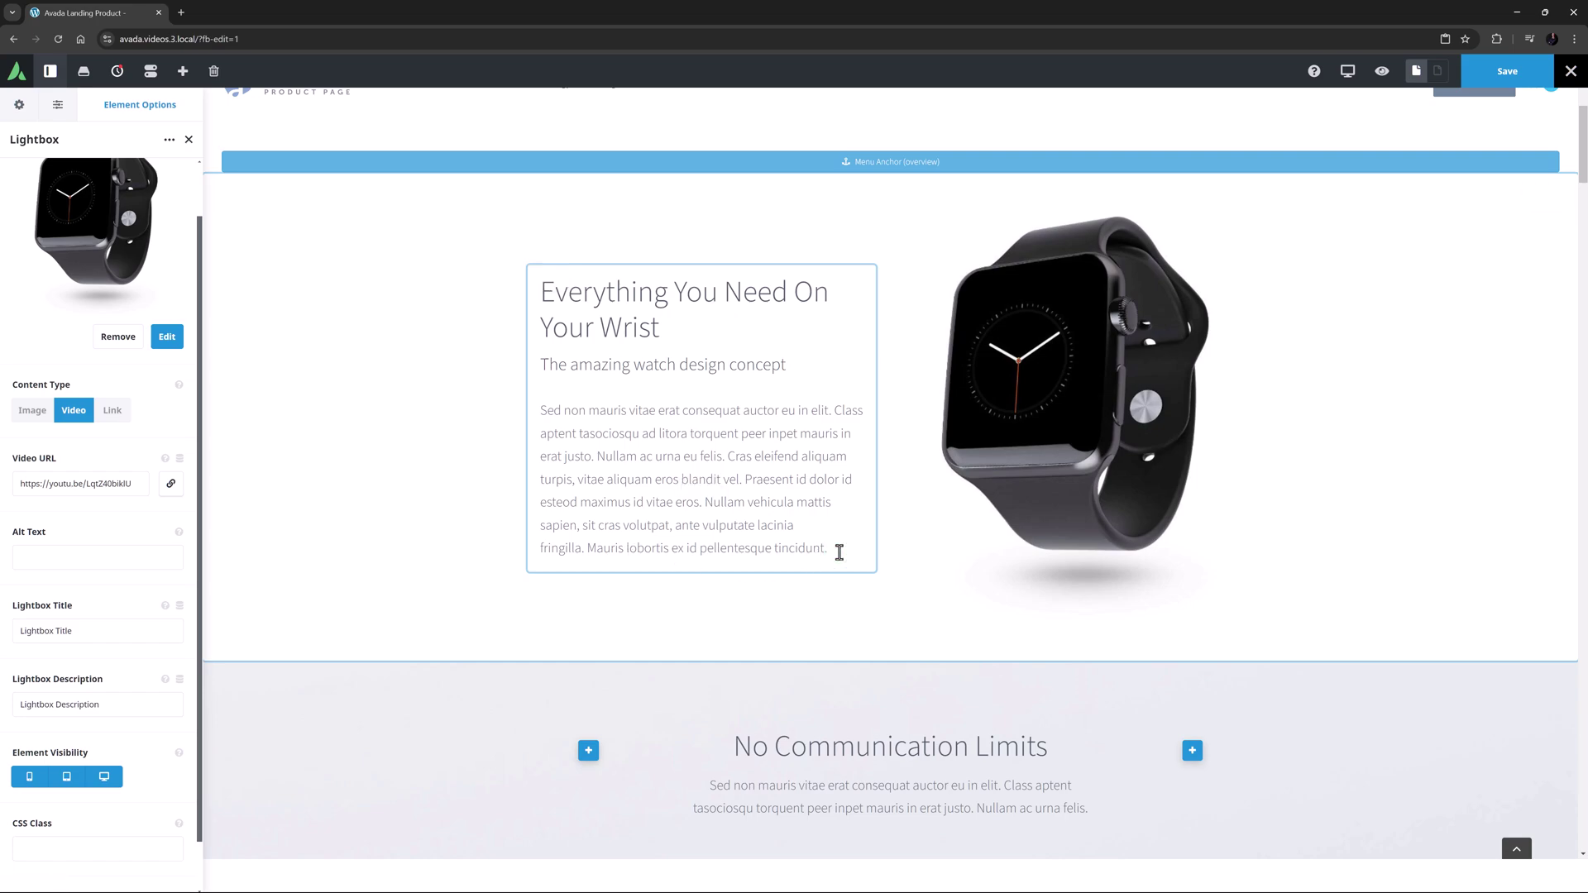
key(Return)
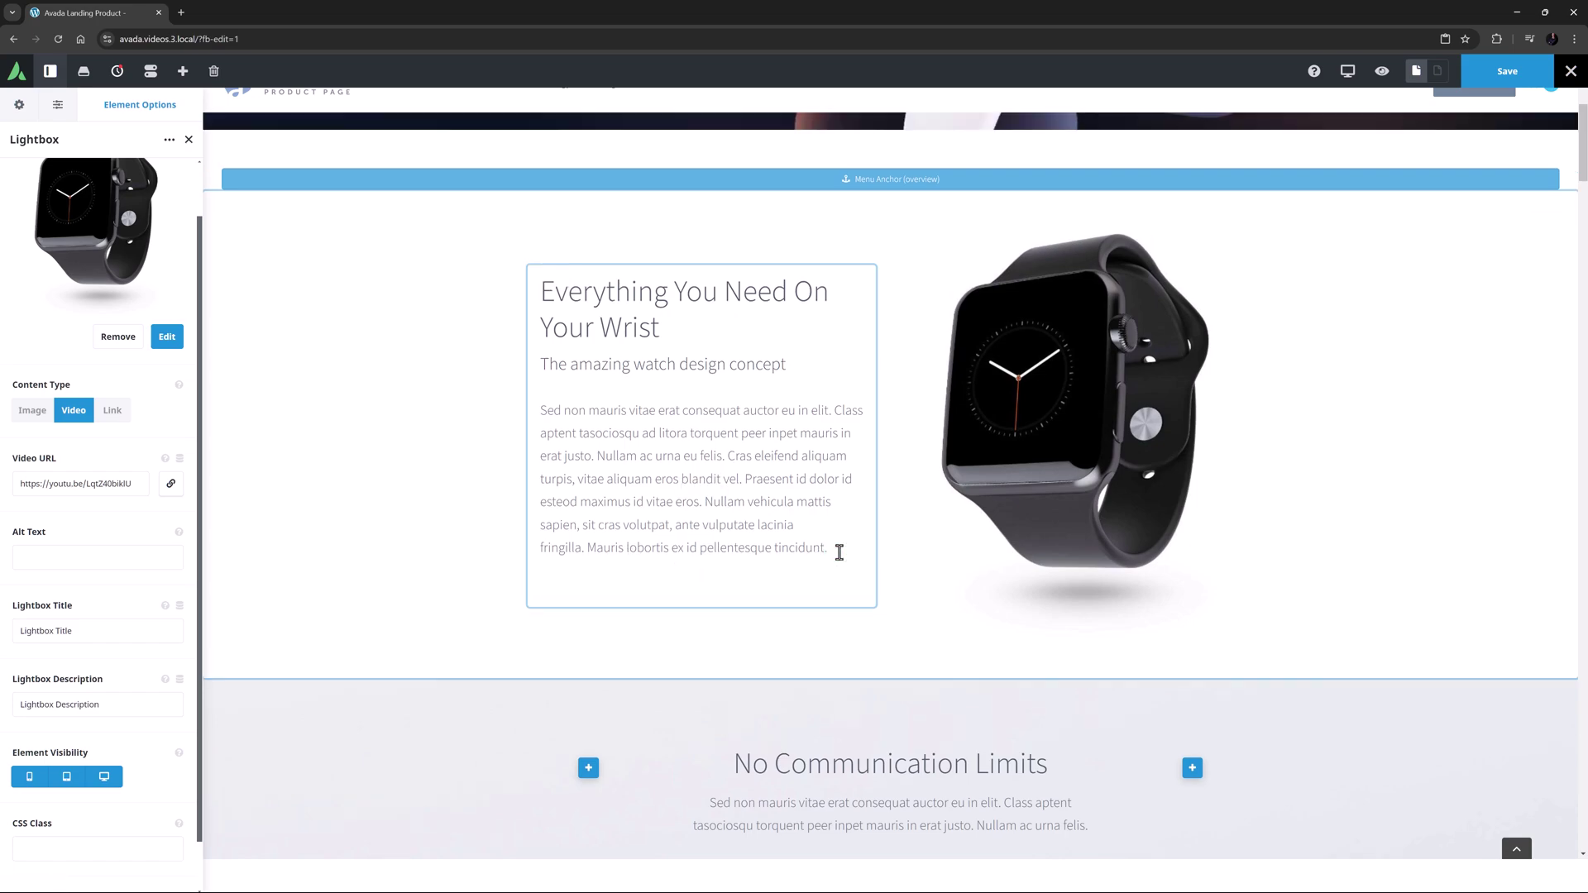
text(Click on the Watch to view our Demo Video)
drag(776, 584, 502, 588)
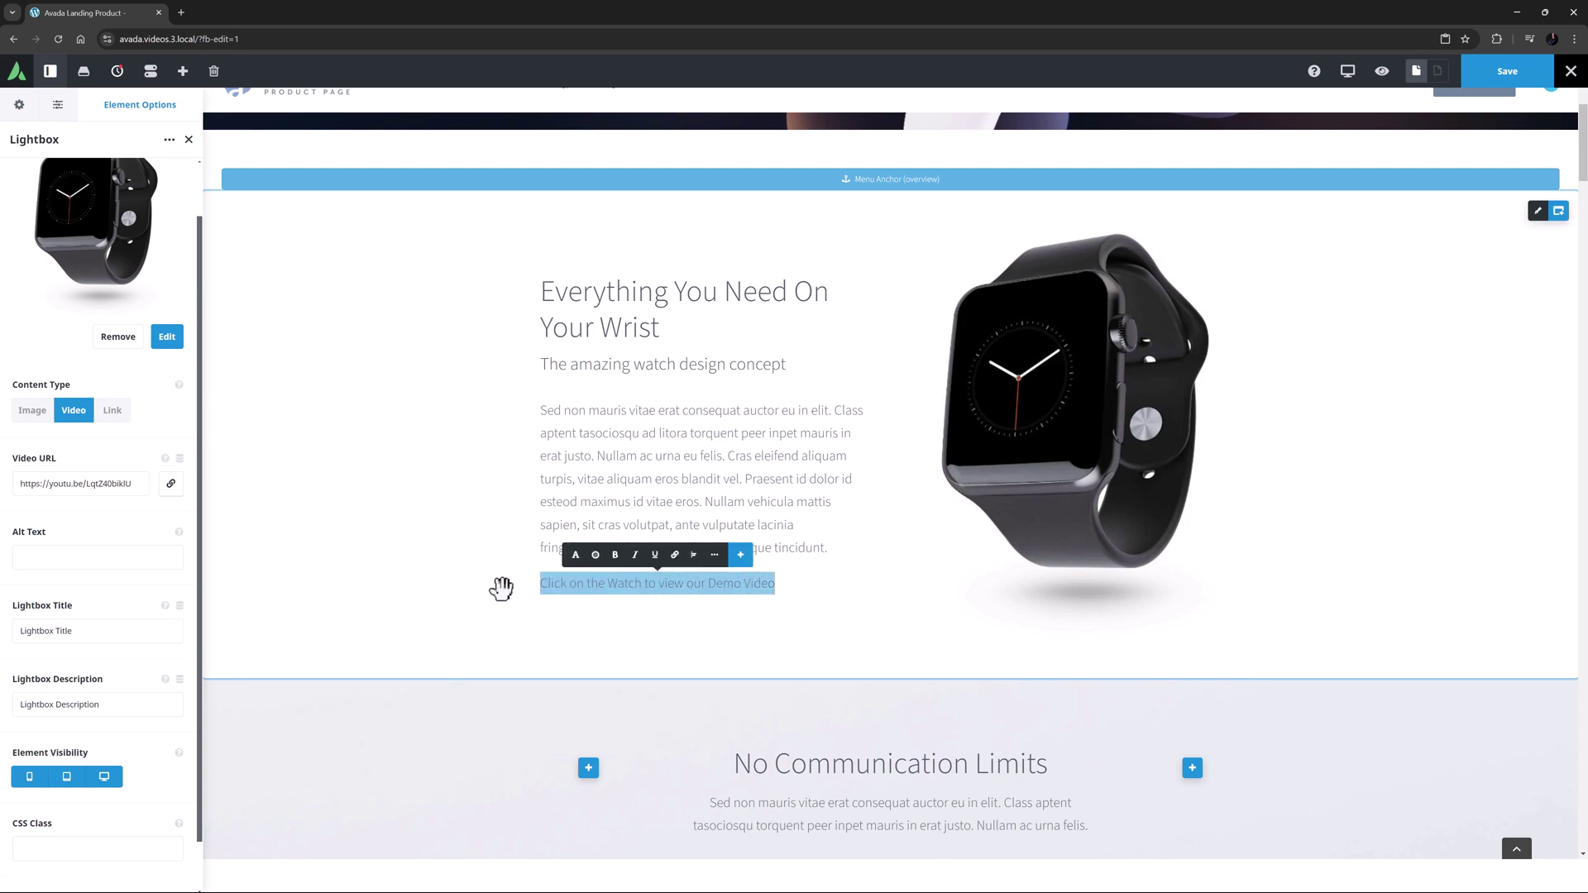
click(615, 555)
click(614, 483)
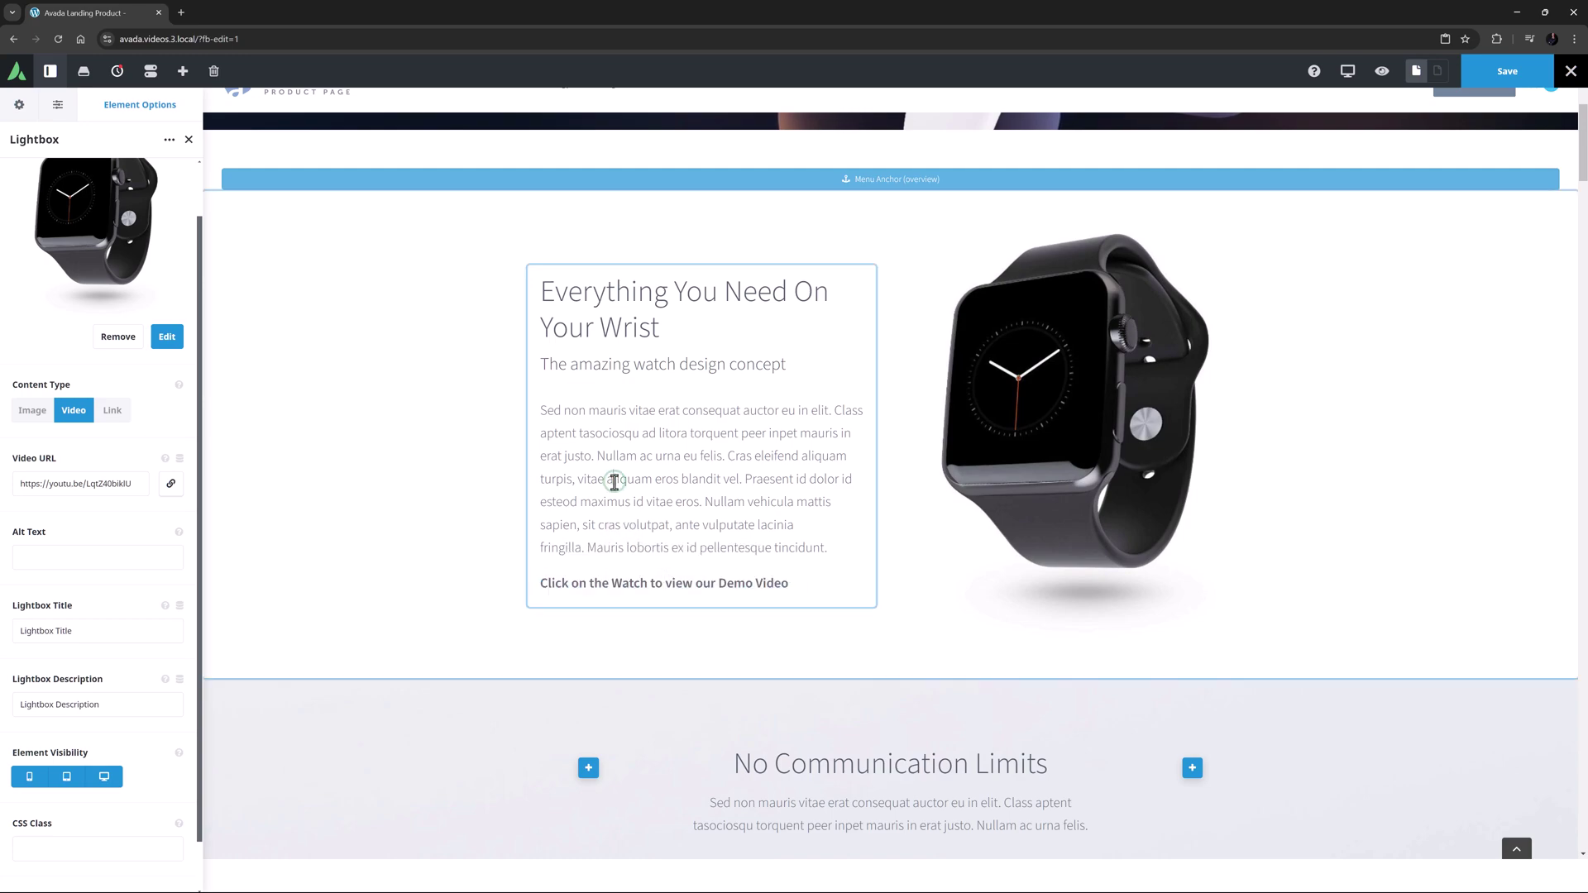
Test the video lightbox by clicking the watch, then close it
click(1025, 432)
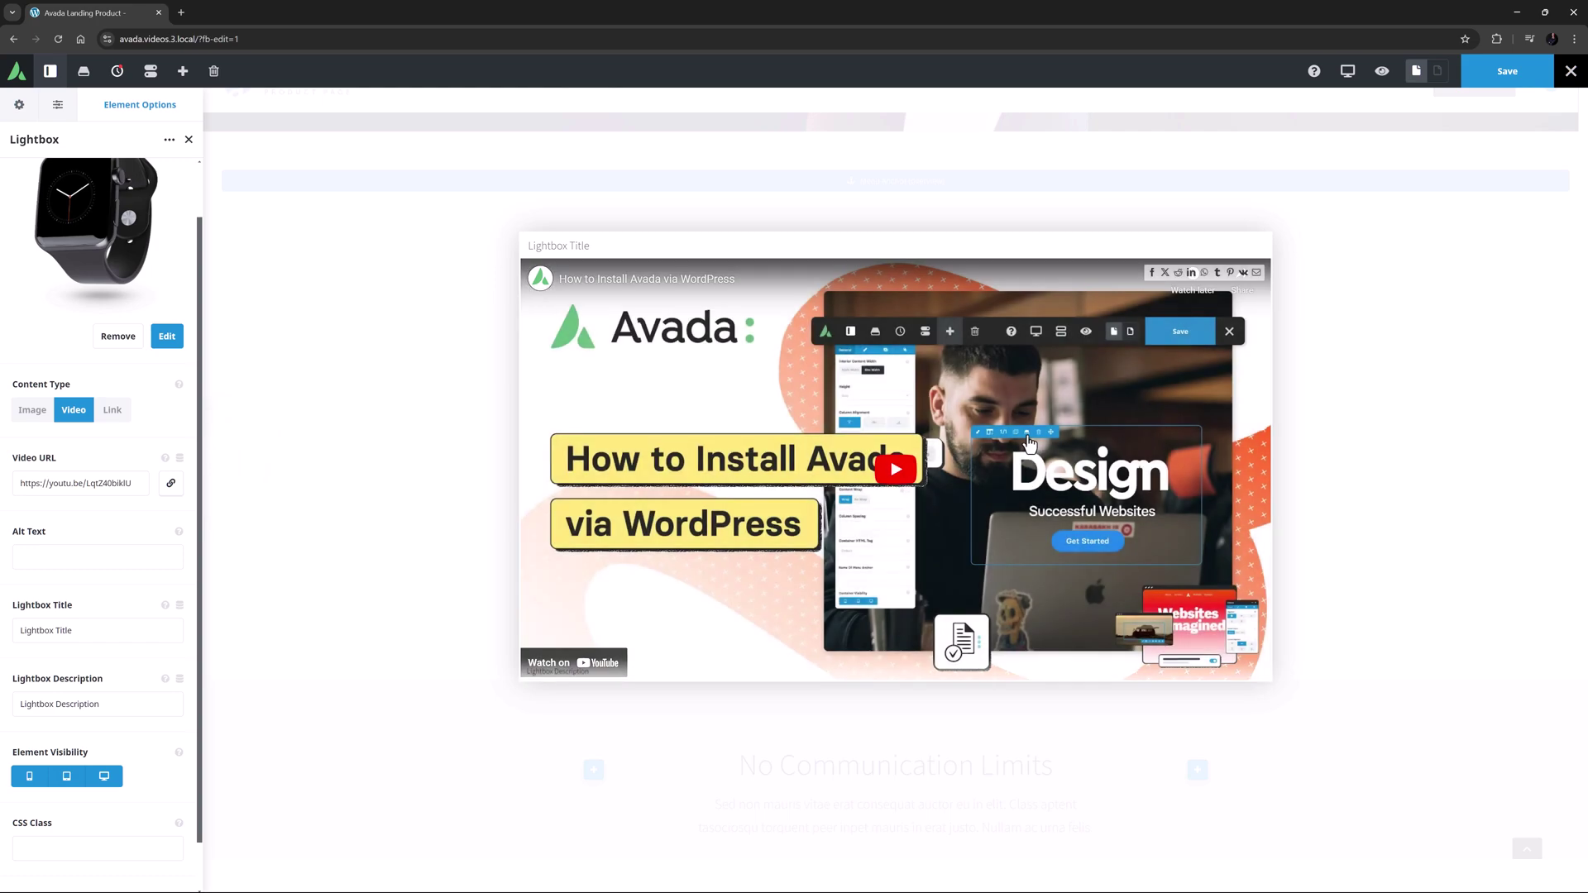
click(390, 419)
scroll(113, 556, down, 1)
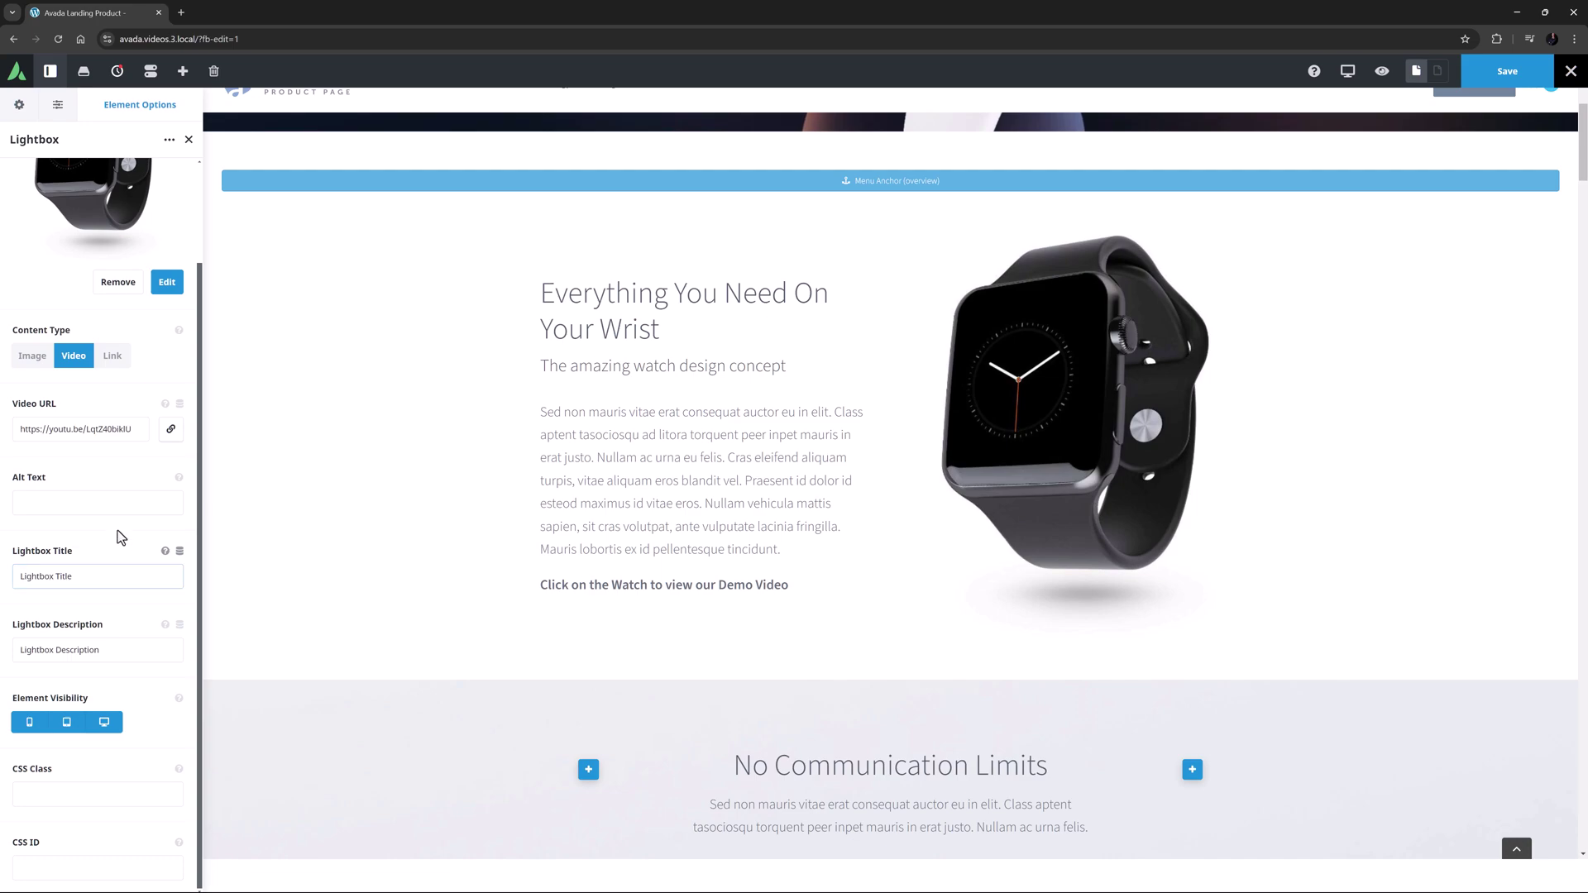
click(111, 357)
click(53, 432)
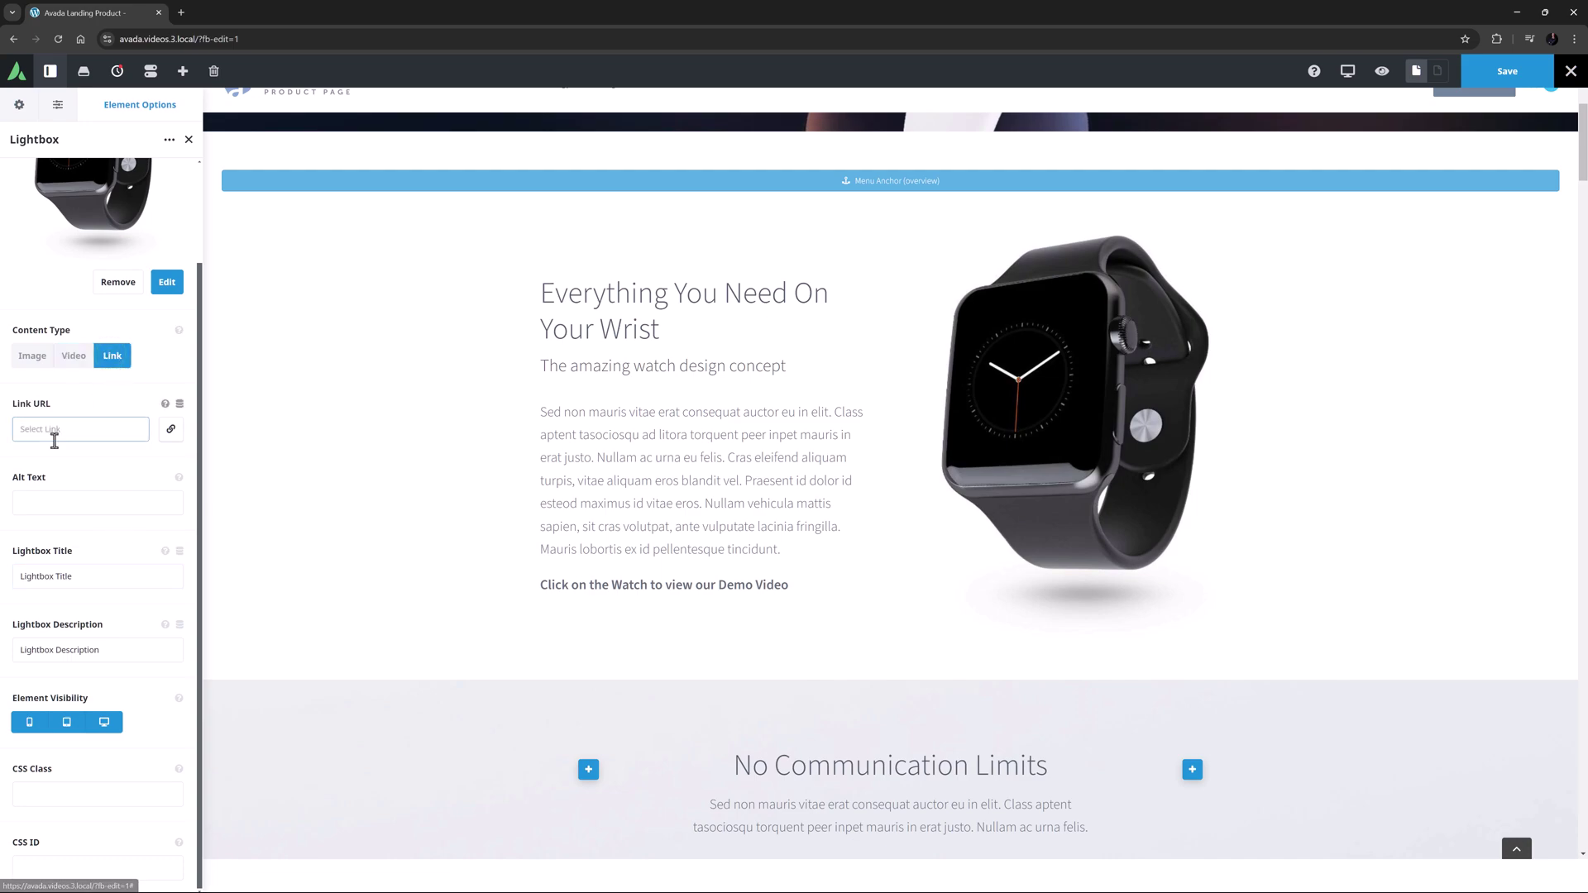
text(https://avada.com)
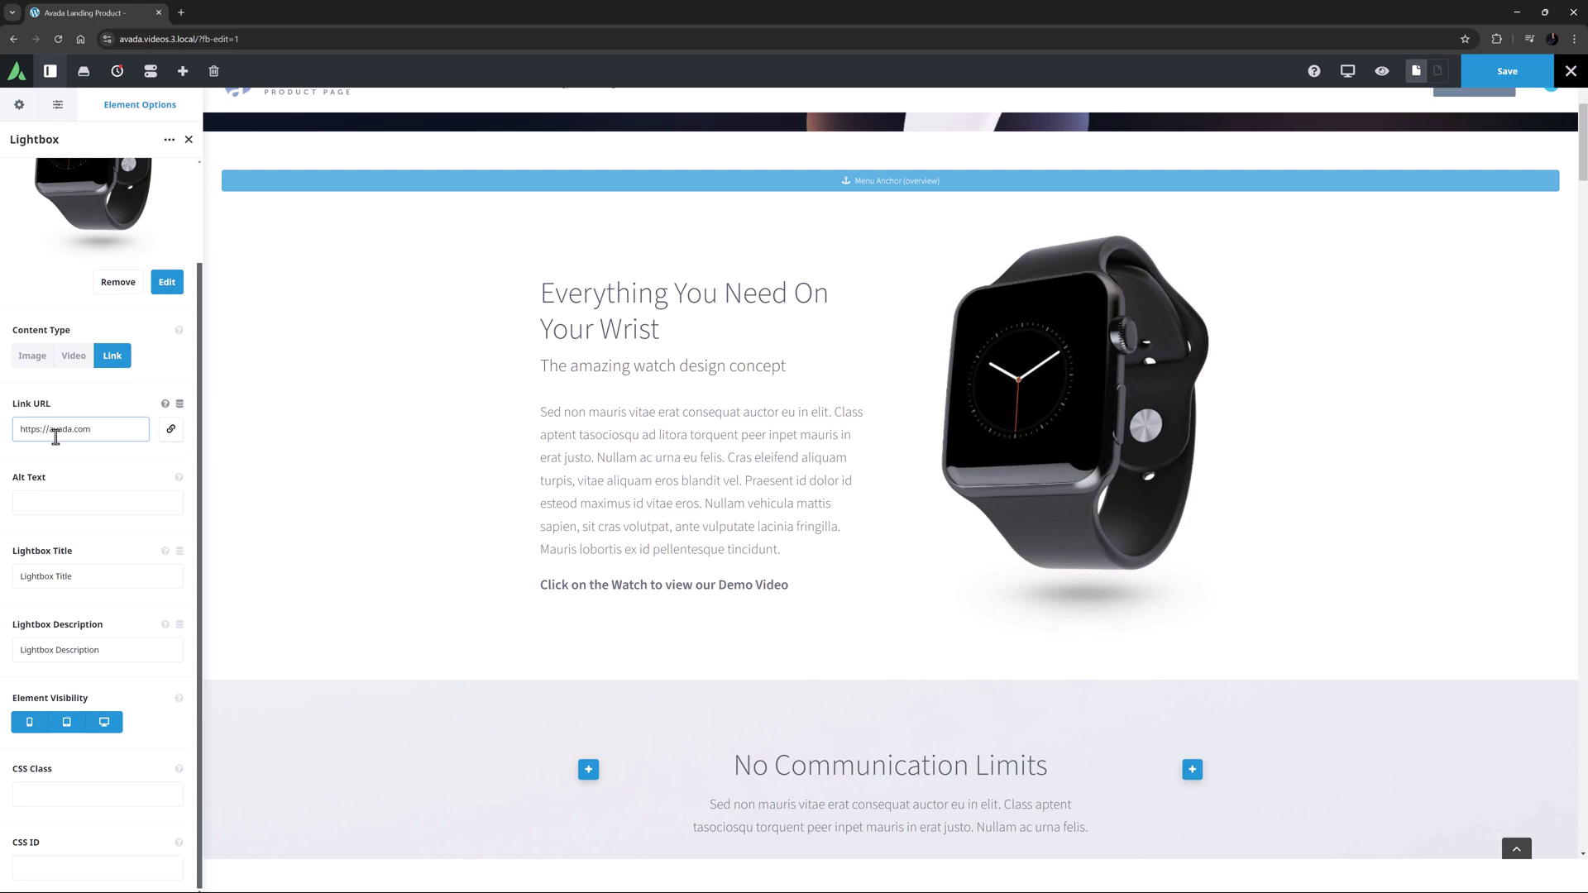
click(91, 408)
click(1005, 408)
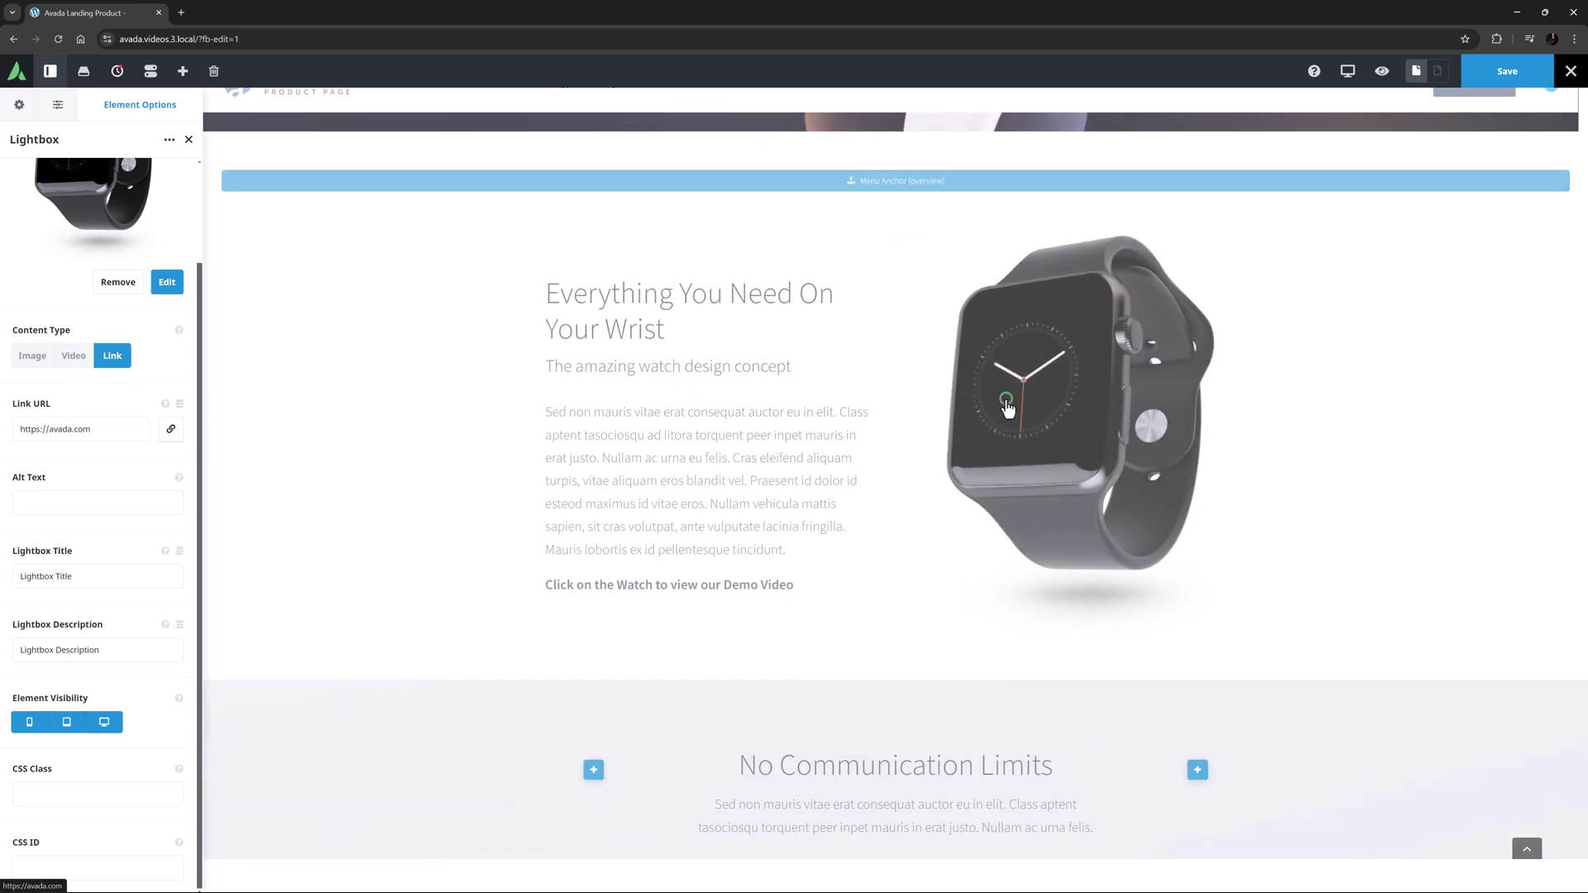